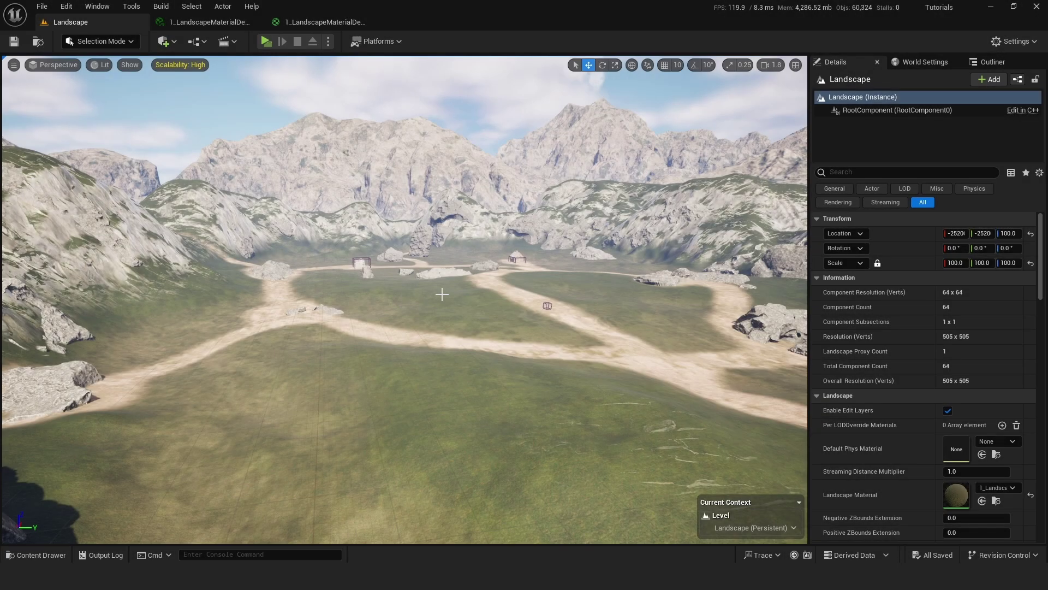
# Look over the landscape's grass, path and rock areas in the level viewport
pyautogui.moveTo(443, 294); pyautogui.dragTo(488, 295, button='right')
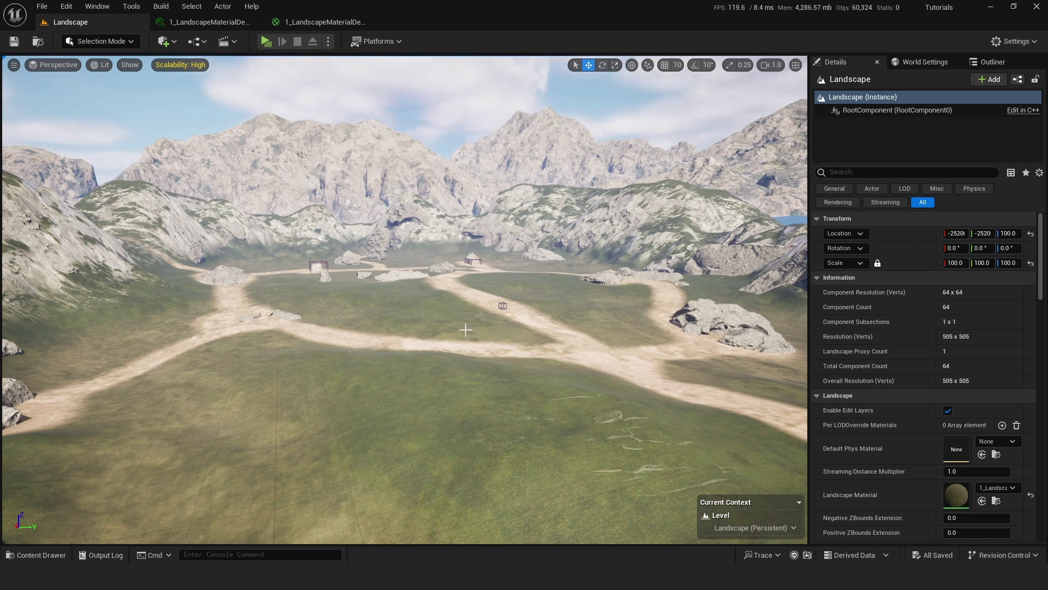
pyautogui.moveTo(465, 330); pyautogui.dragTo(470, 330, button='right')
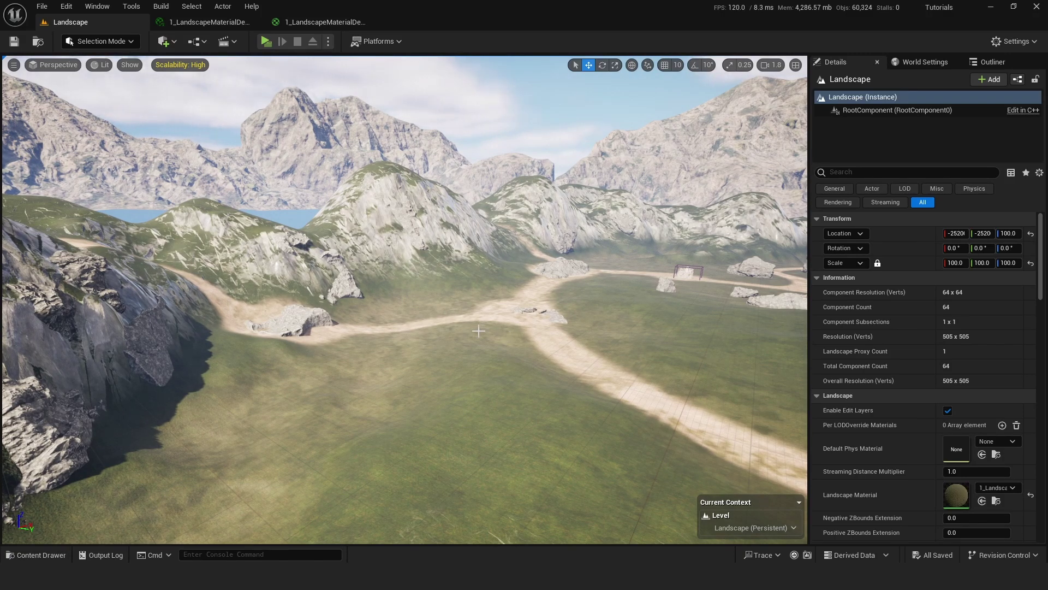
pyautogui.moveTo(479, 331); pyautogui.dragTo(462, 331, button='right')
pyautogui.moveTo(363, 250); pyautogui.dragTo(432, 250, button='right')
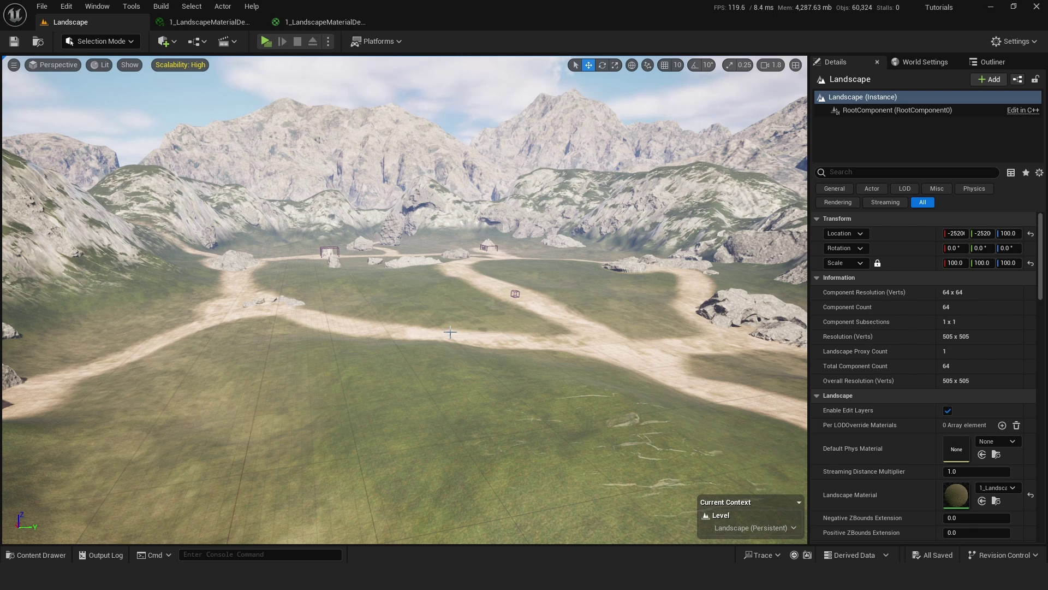
pyautogui.moveTo(443, 235); pyautogui.dragTo(446, 235, button='right')
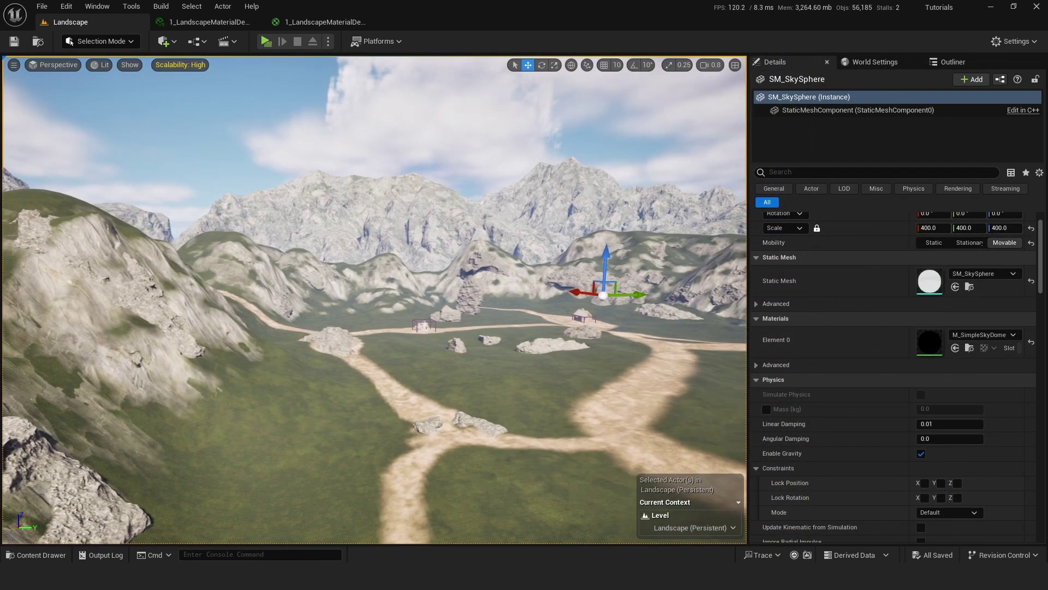
pyautogui.press('d')
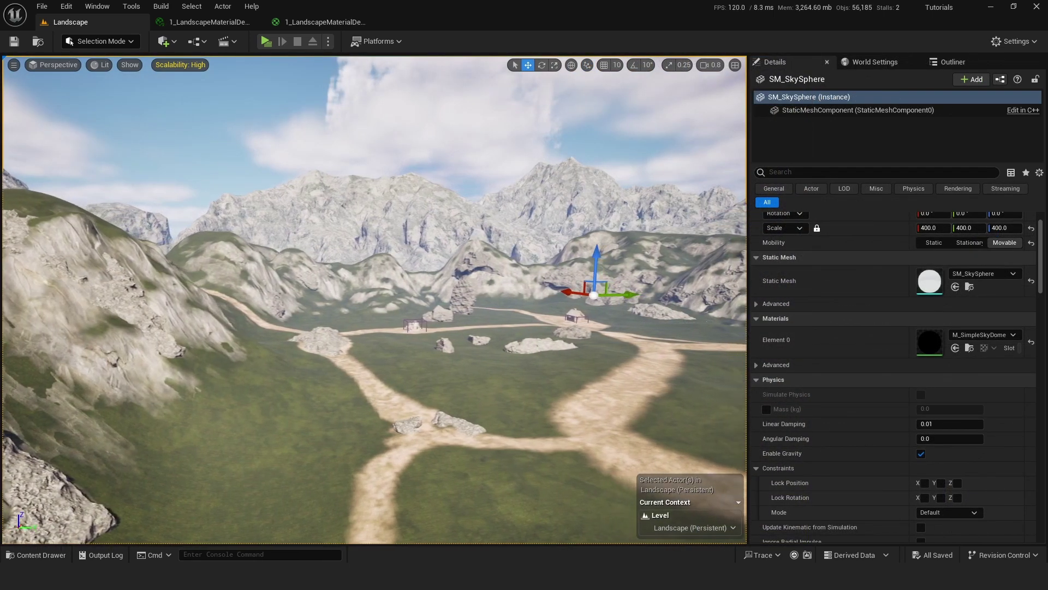
pyautogui.press('d')
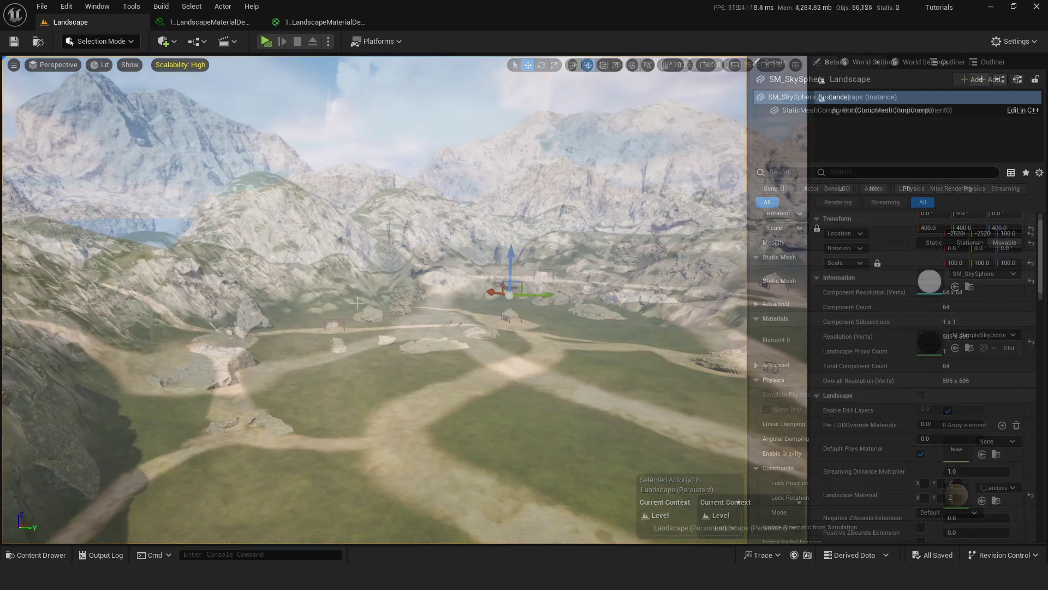
pyautogui.click(305, 310)
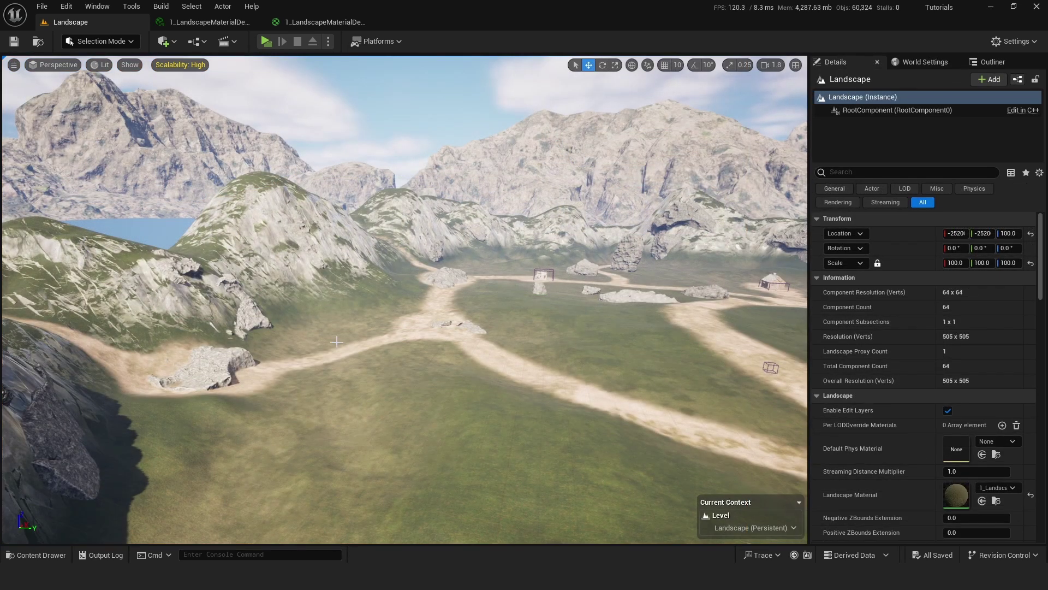
pyautogui.moveTo(315, 268)
pyautogui.mouseDown(button='right')
pyautogui.moveTo(208, 292)
pyautogui.moveTo(305, 273)
pyautogui.mouseUp(button='right')
pyautogui.moveTo(435, 259); pyautogui.dragTo(435, 259, button='right')
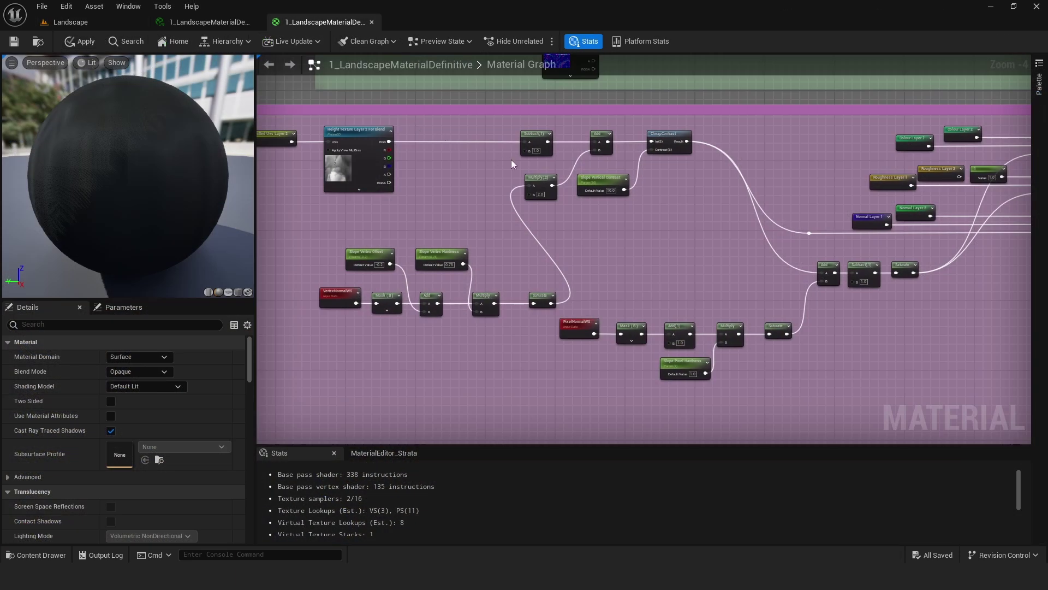
pyautogui.scroll(-1, 515, 162)
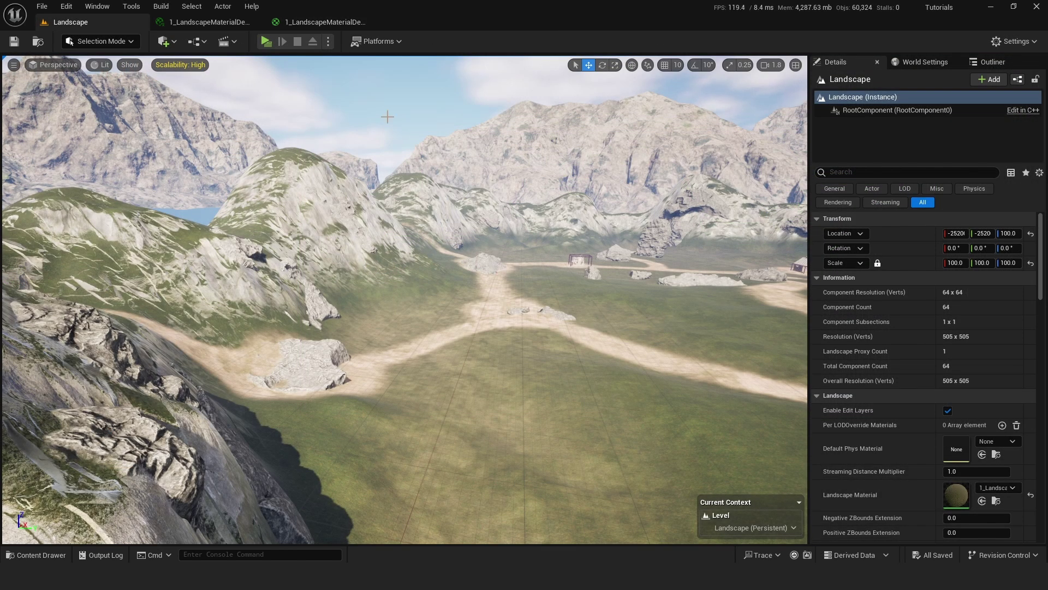
# Examine the Layer 1 and Layer 2 sections of the 1_LandscapeMaterialDefinitive graph, including how colour, roughness and normal feed the material attributes
pyautogui.click(320, 24)
pyautogui.moveTo(352, 189); pyautogui.dragTo(588, 172, button='right')
pyautogui.scroll(-6, 568, 176)
pyautogui.moveTo(475, 178); pyautogui.dragTo(589, 269, button='right')
pyautogui.scroll(1, 682, 292)
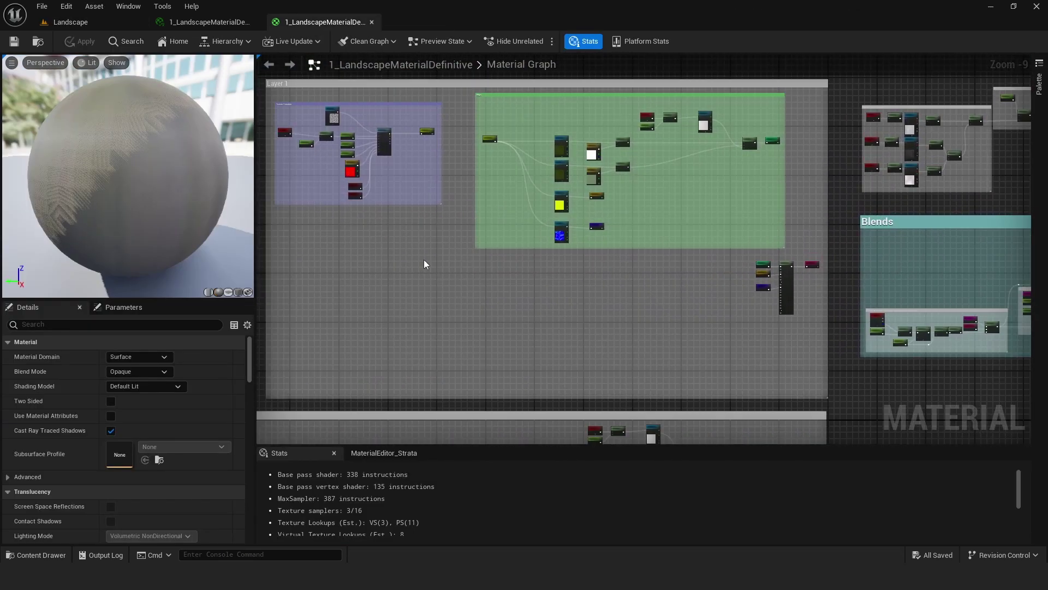
pyautogui.moveTo(407, 251); pyautogui.dragTo(752, 396)
pyautogui.scroll(5, 727, 297)
pyautogui.moveTo(739, 293); pyautogui.dragTo(617, 315, button='right')
pyautogui.scroll(-3, 617, 315)
pyautogui.moveTo(631, 374); pyautogui.dragTo(559, 327, button='right')
pyautogui.scroll(3, 634, 296)
pyautogui.click(564, 217)
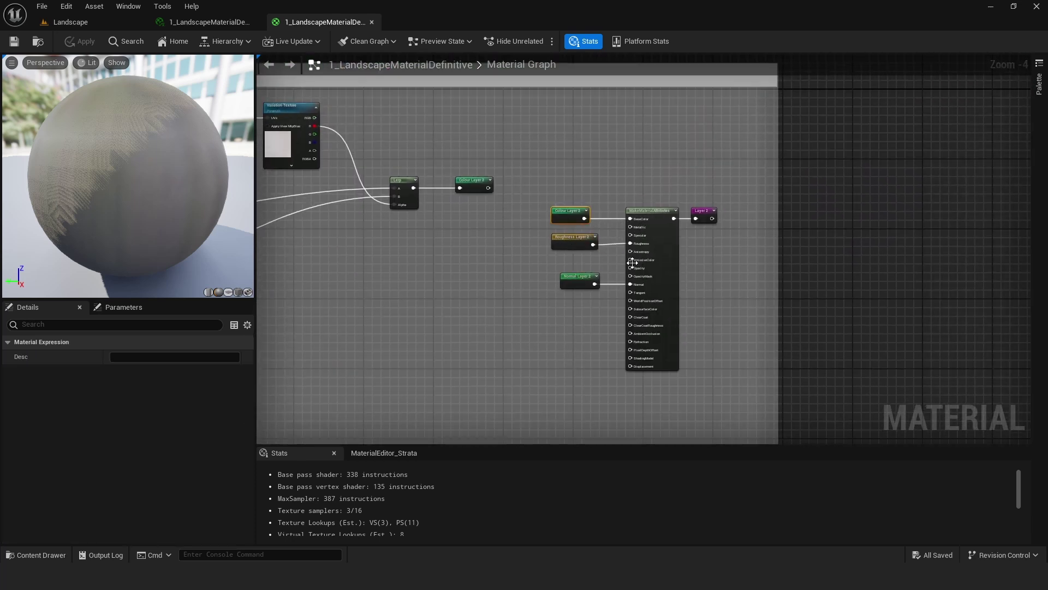
# Inspect the Landscape Layer Blend node's layer names, blend types and the inputs connected to it
pyautogui.moveTo(564, 130); pyautogui.dragTo(719, 203, button='right')
pyautogui.scroll(-3, 729, 154)
pyautogui.moveTo(988, 163); pyautogui.dragTo(457, 232, button='right')
pyautogui.scroll(4, 733, 246)
pyautogui.scroll(3, 734, 247)
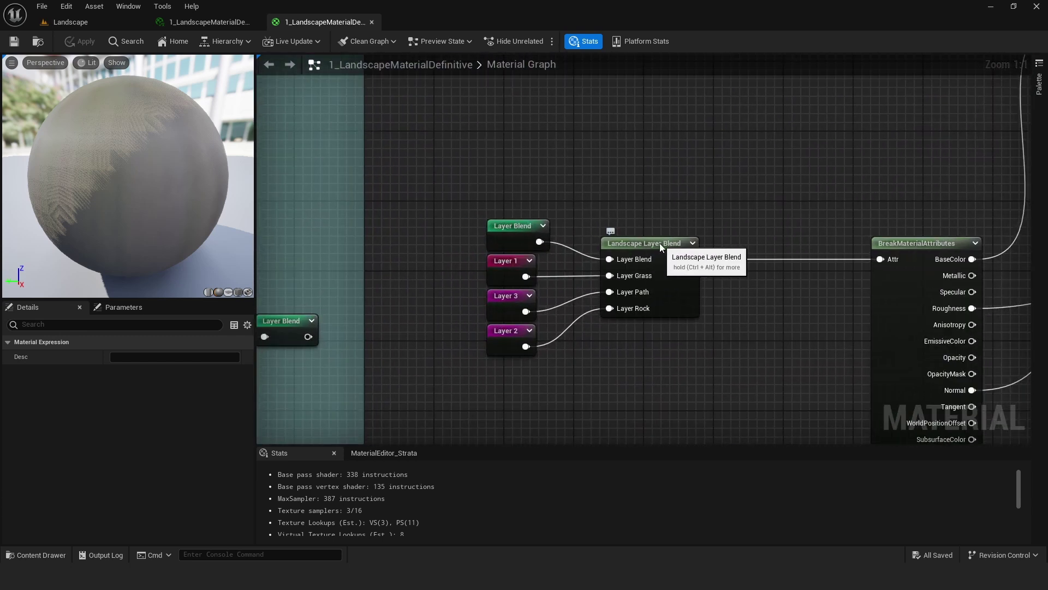
pyautogui.click(659, 243)
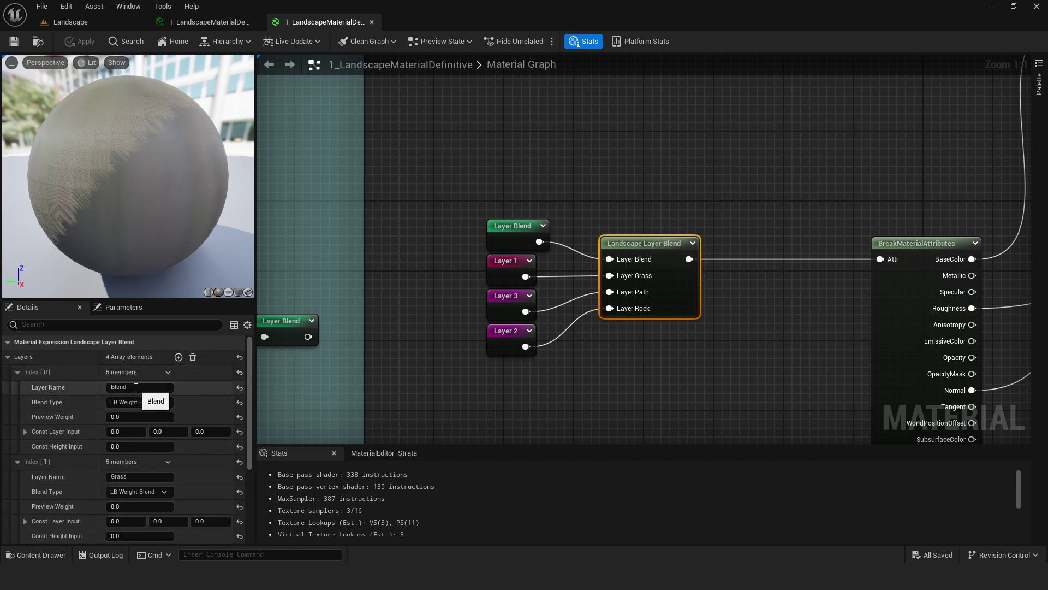
pyautogui.moveTo(573, 189); pyautogui.dragTo(590, 173, button='right')
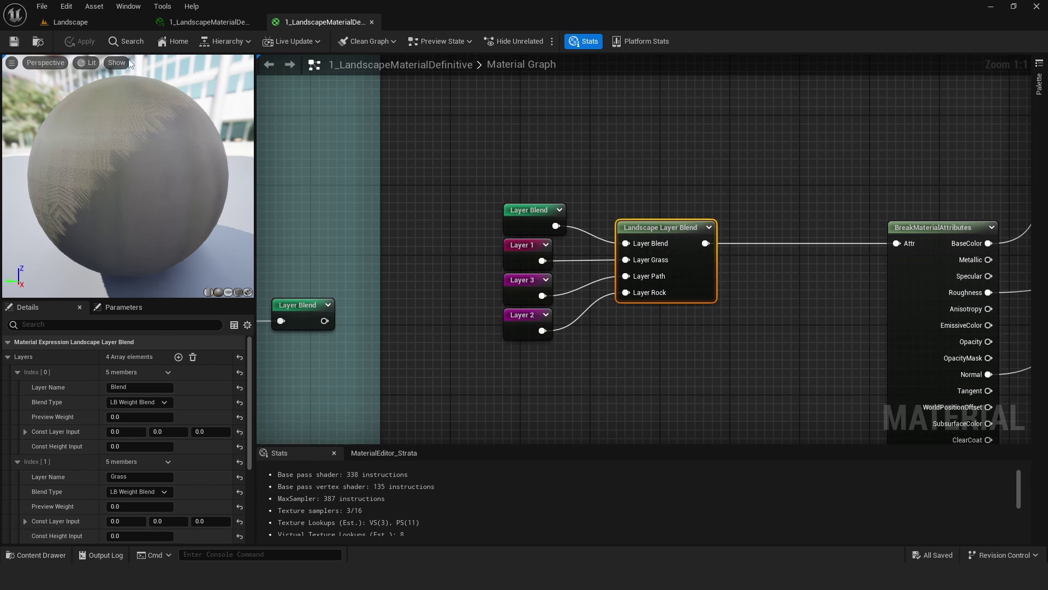
pyautogui.moveTo(473, 163)
pyautogui.mouseDown(button='right')
pyautogui.moveTo(610, 162)
pyautogui.moveTo(474, 181)
pyautogui.mouseUp(button='right')
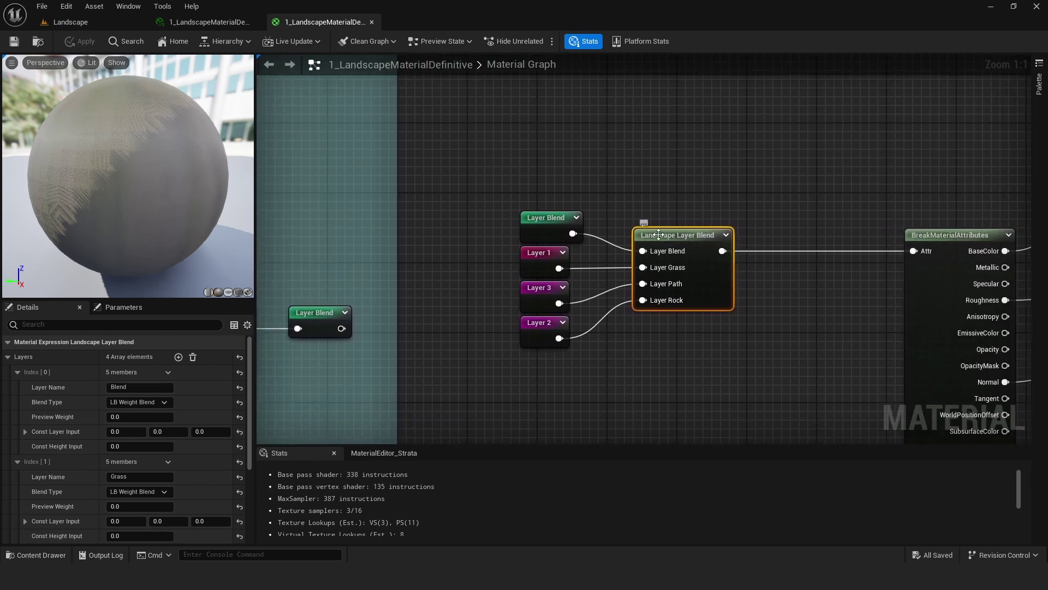
# Check the layer info assets assigned to the landscape's paint layers in Landscape mode, and return to Selection mode
pyautogui.click(74, 22)
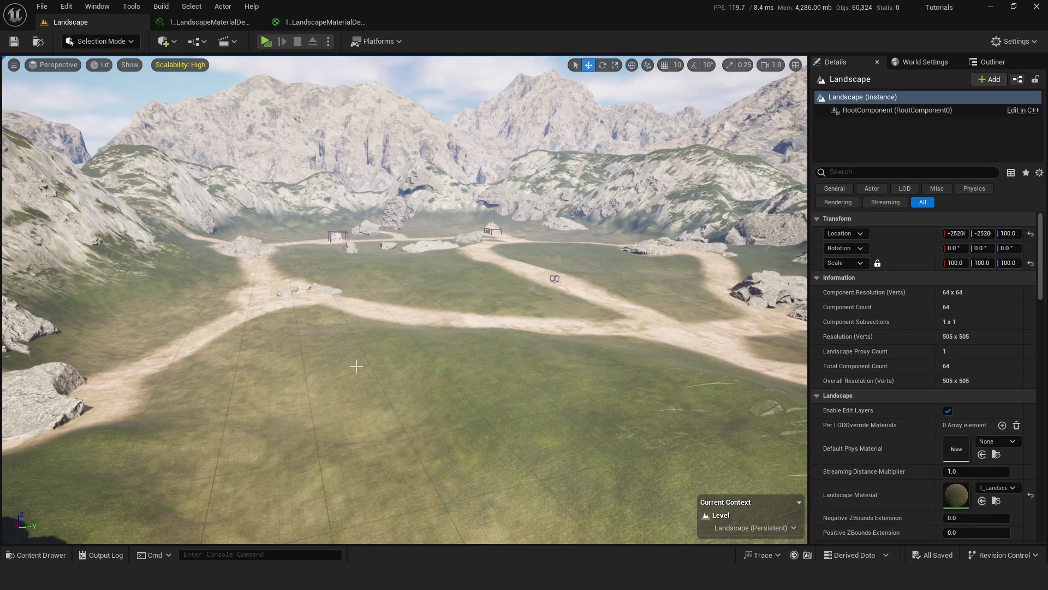
pyautogui.click(101, 41)
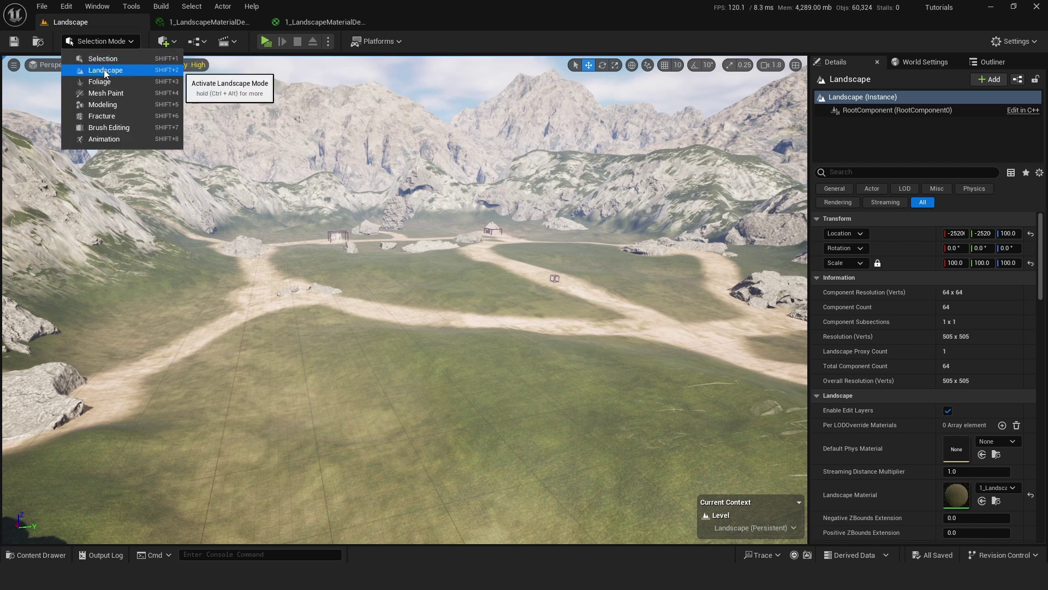
pyautogui.click(103, 70)
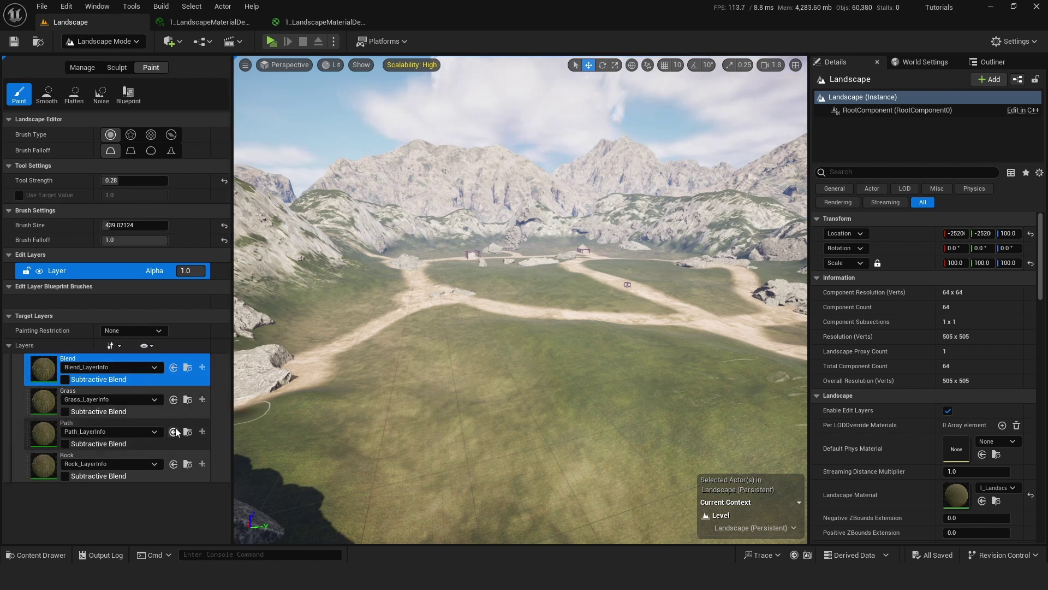
pyautogui.click(188, 368)
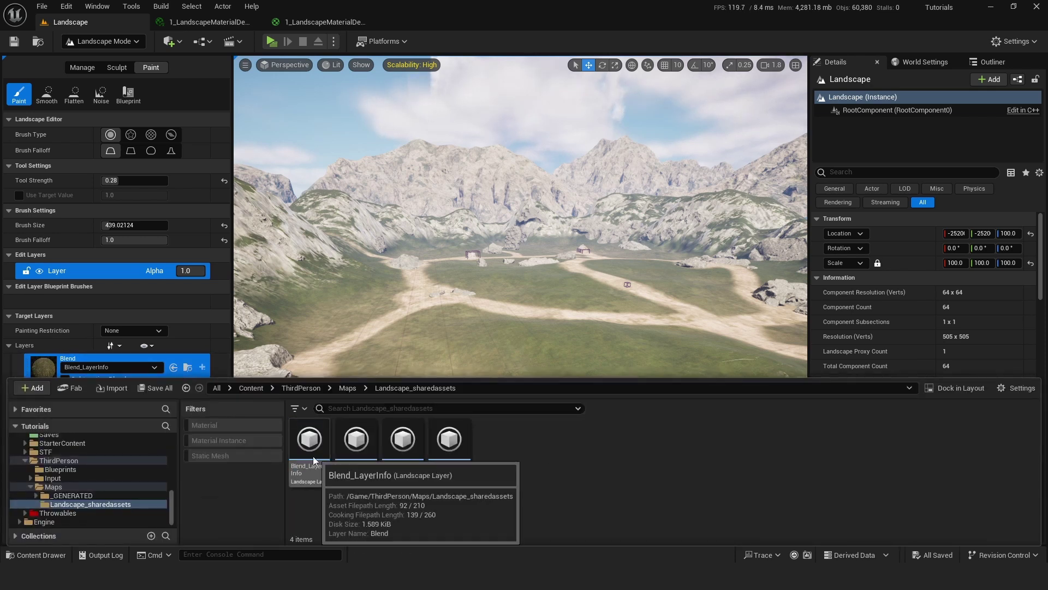
pyautogui.click(357, 457)
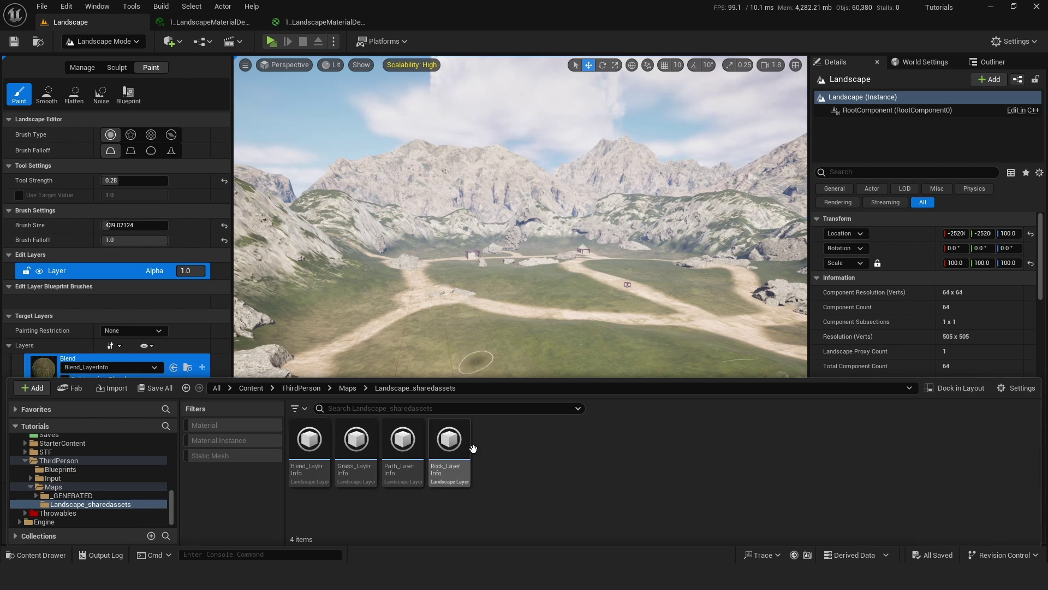
pyautogui.click(205, 356)
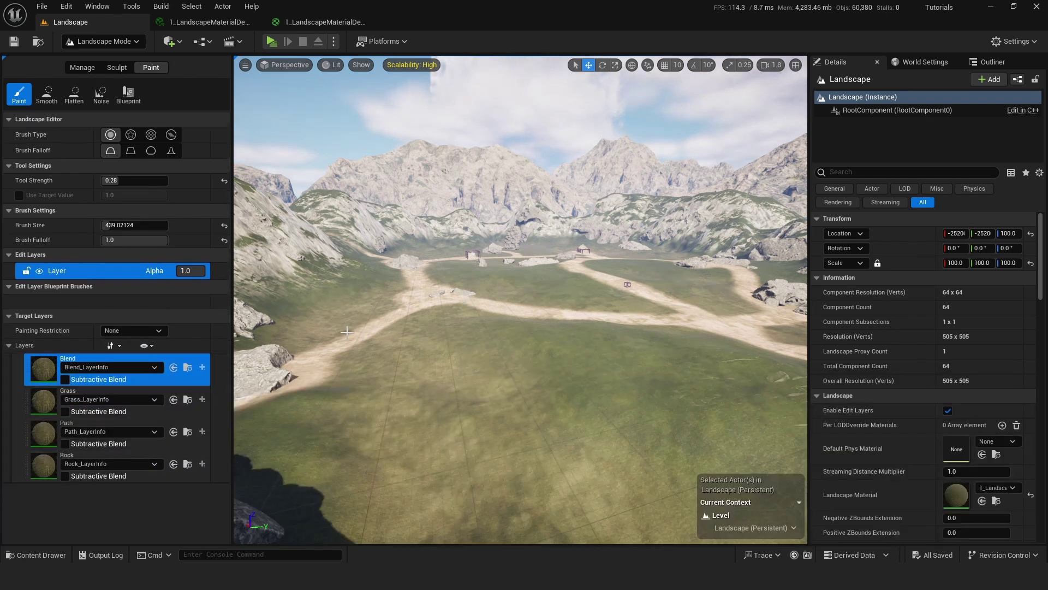
pyautogui.click(109, 41)
pyautogui.click(82, 57)
# Return to the landscape material graph and examine the whole Blends section, selecting all of its nodes
pyautogui.click(320, 22)
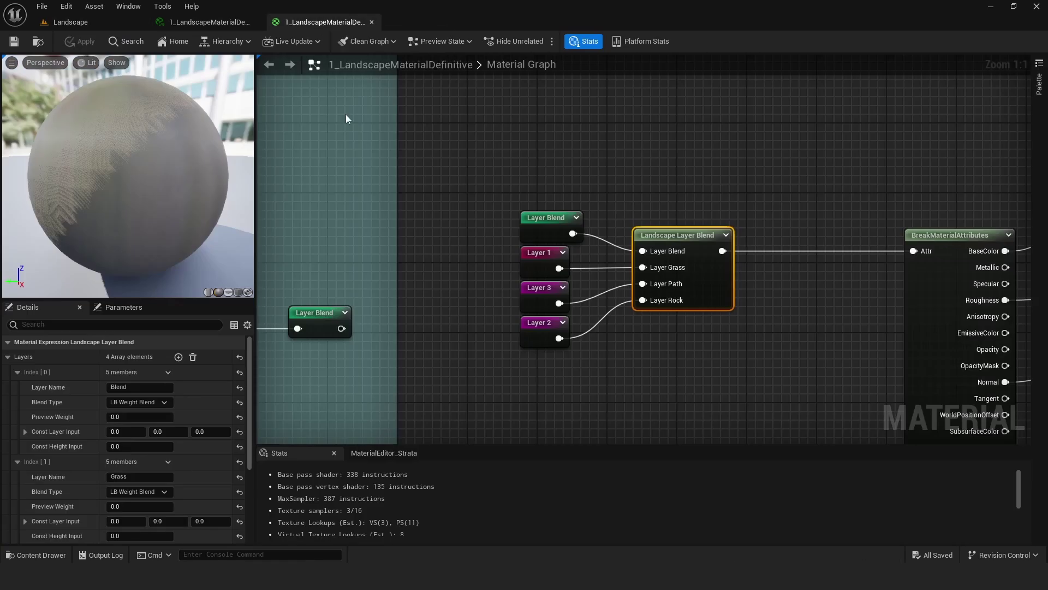
pyautogui.moveTo(362, 255); pyautogui.dragTo(809, 192, button='right')
pyautogui.scroll(-3, 709, 216)
pyautogui.moveTo(459, 194); pyautogui.dragTo(745, 211, button='right')
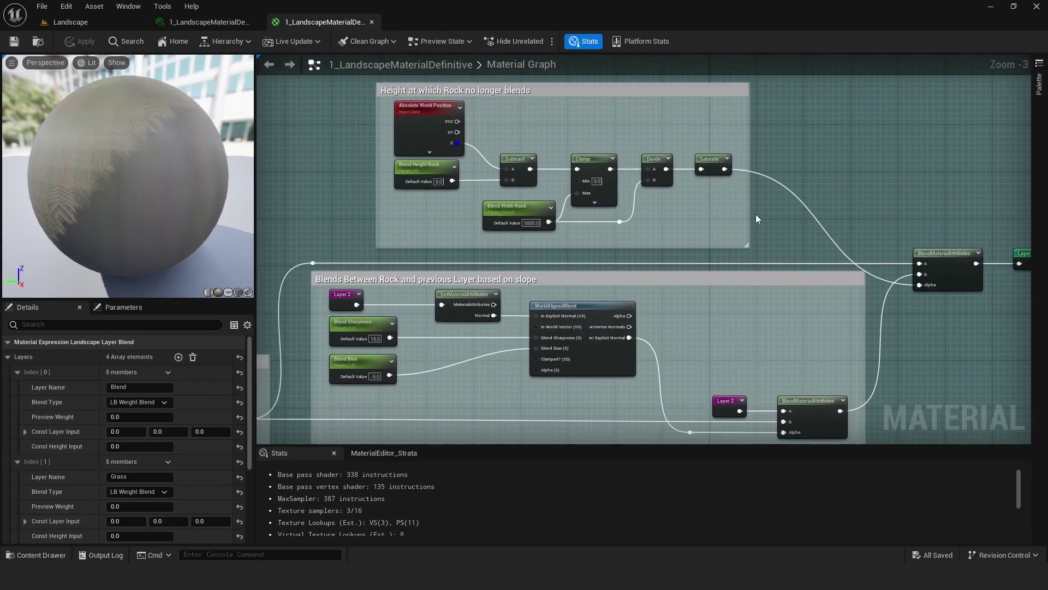
pyautogui.scroll(-2, 727, 240)
pyautogui.moveTo(721, 246); pyautogui.dragTo(539, 217, button='right')
pyautogui.scroll(-4, 757, 233)
pyautogui.click(664, 295)
pyautogui.moveTo(496, 160); pyautogui.dragTo(888, 364)
pyautogui.scroll(5, 819, 275)
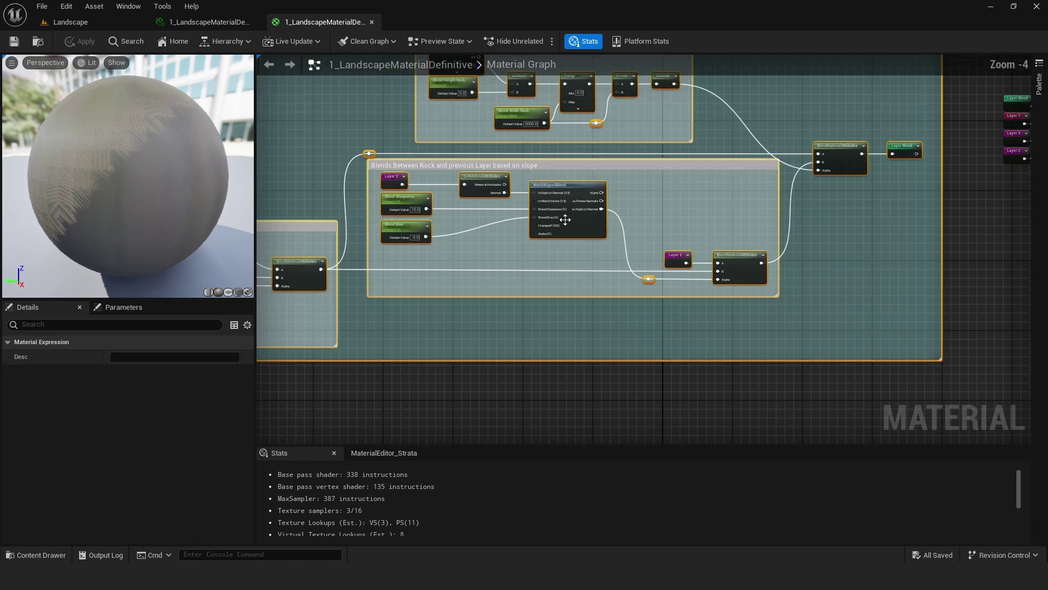
# Clear the node selection and examine the comment group that blends grass and path depending on height
pyautogui.click(333, 125)
pyautogui.moveTo(333, 125); pyautogui.dragTo(734, 194, button='right')
pyautogui.scroll(-1, 650, 214)
pyautogui.moveTo(588, 228); pyautogui.dragTo(700, 177, button='right')
pyautogui.scroll(2, 700, 177)
pyautogui.moveTo(700, 224); pyautogui.dragTo(661, 181, button='right')
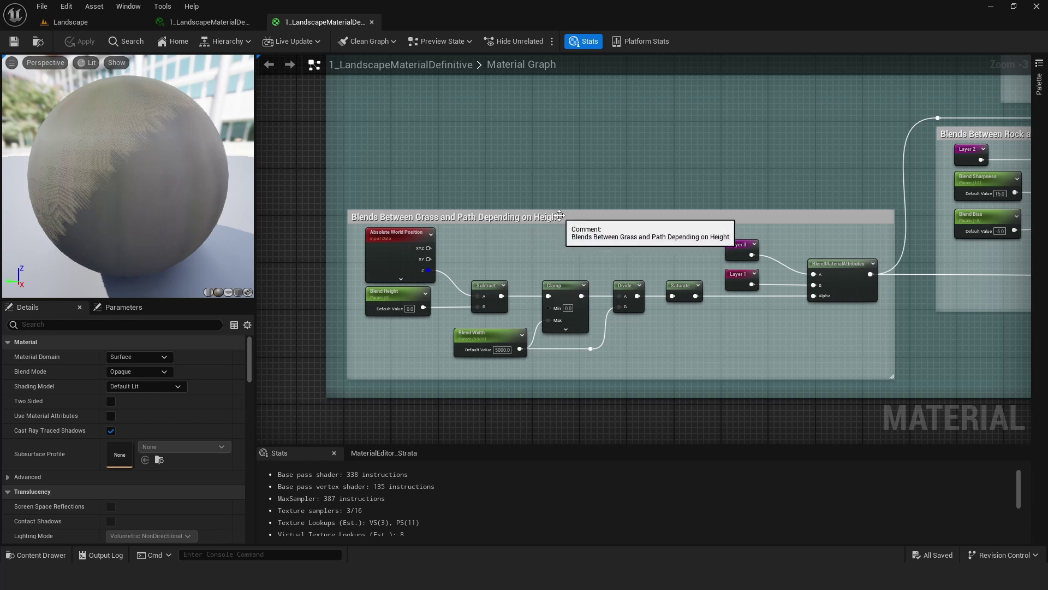
# Inspect the grass-to-path transition on the terrain in the level viewport
pyautogui.click(77, 23)
pyautogui.moveTo(449, 96); pyautogui.dragTo(363, 87, button='right')
pyautogui.moveTo(481, 285); pyautogui.dragTo(557, 343, button='right')
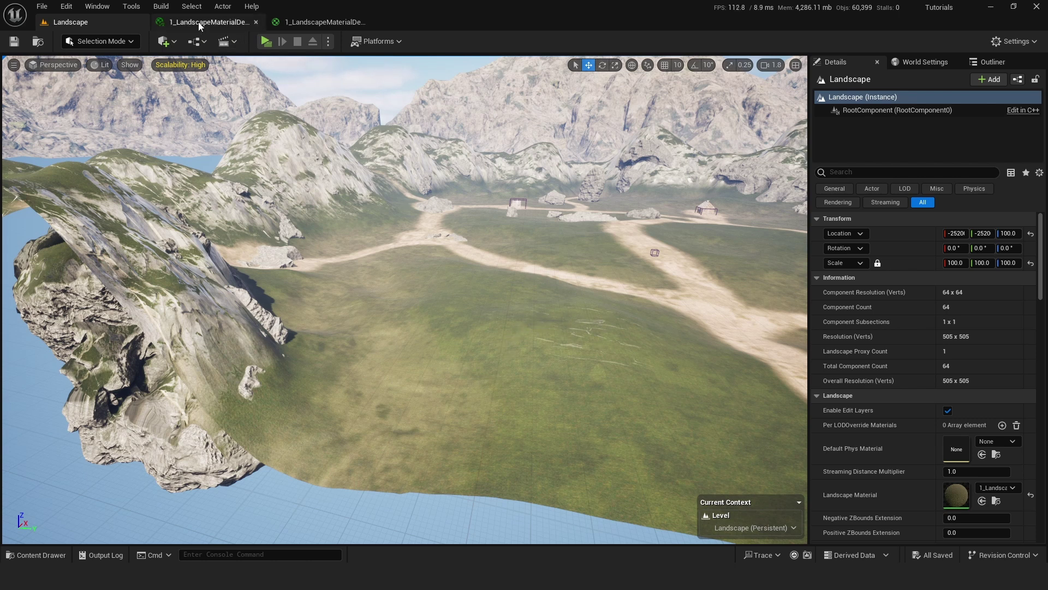
# Trace in the material graph how the grass and path blend feeds the slope-based rock blend and the final BlendMaterialAttributes node
pyautogui.click(316, 22)
pyautogui.click(316, 22)
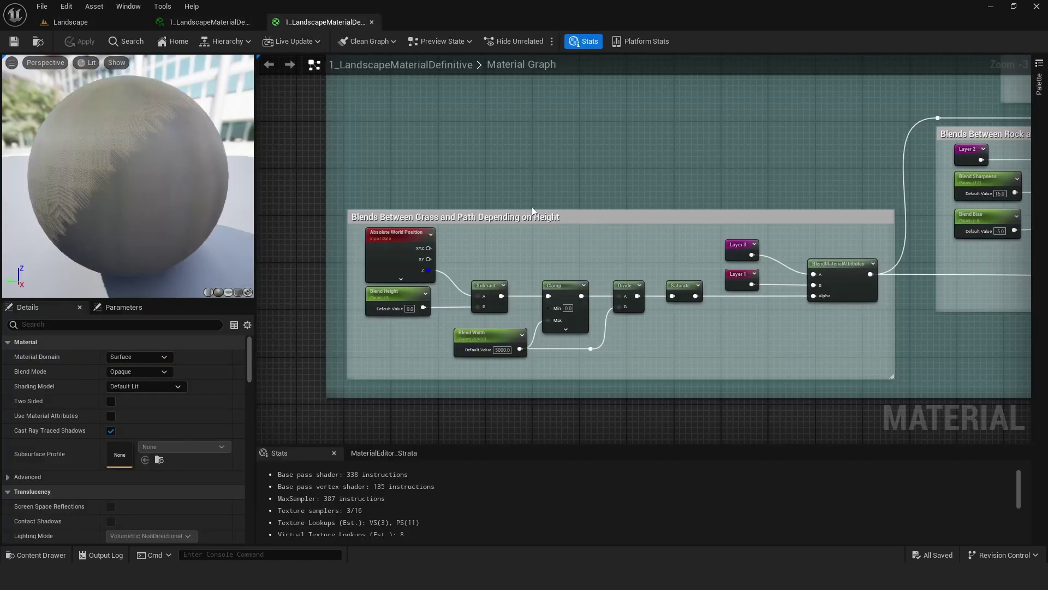
pyautogui.moveTo(589, 201); pyautogui.dragTo(505, 184, button='right')
pyautogui.scroll(1, 506, 184)
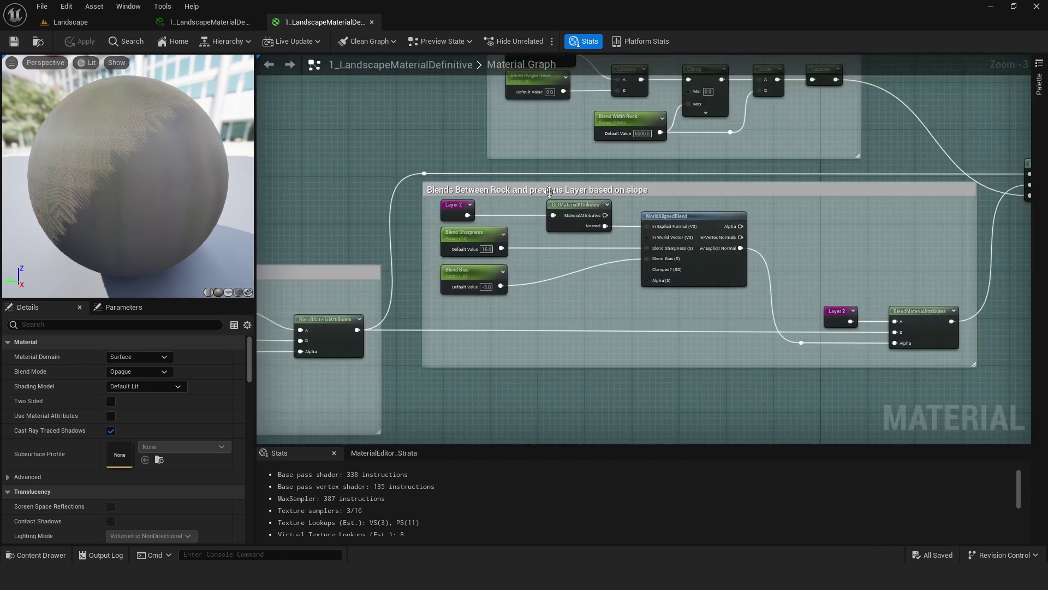
pyautogui.moveTo(552, 313); pyautogui.dragTo(626, 301, button='right')
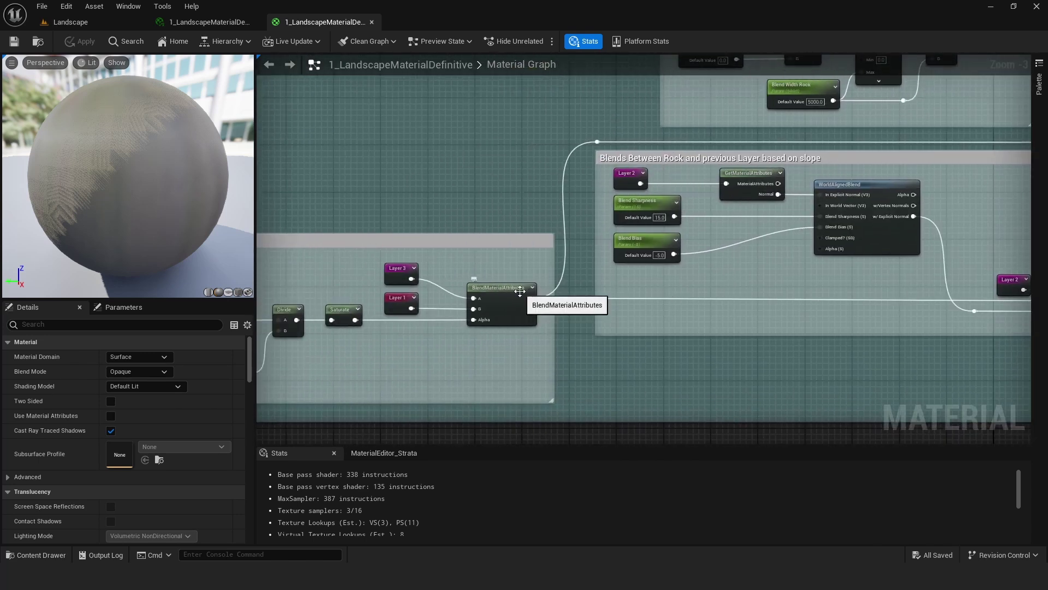
pyautogui.moveTo(779, 196); pyautogui.dragTo(610, 234, button='right')
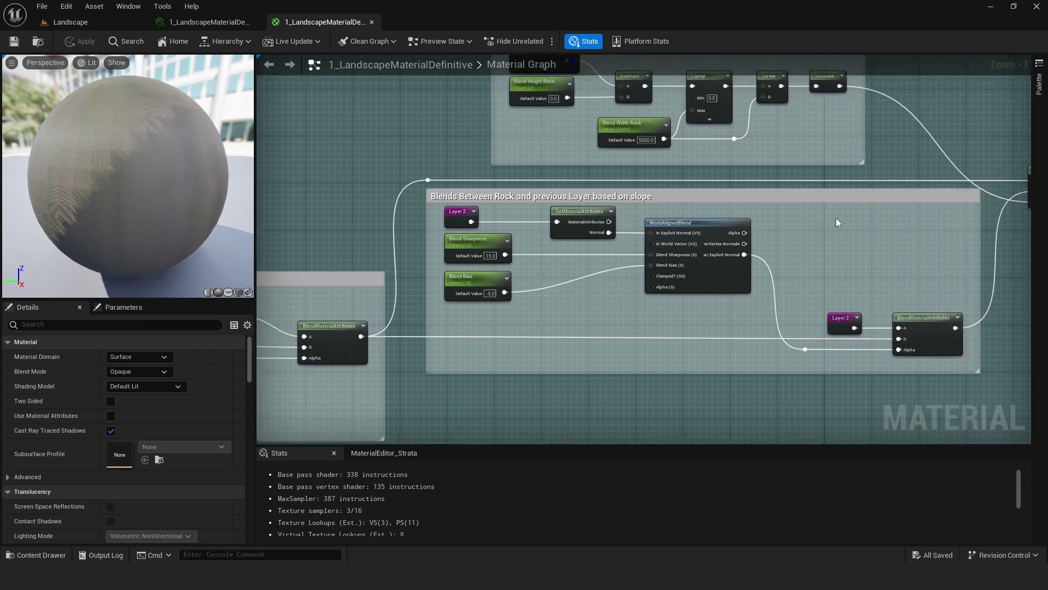
pyautogui.moveTo(836, 222); pyautogui.dragTo(730, 273, button='right')
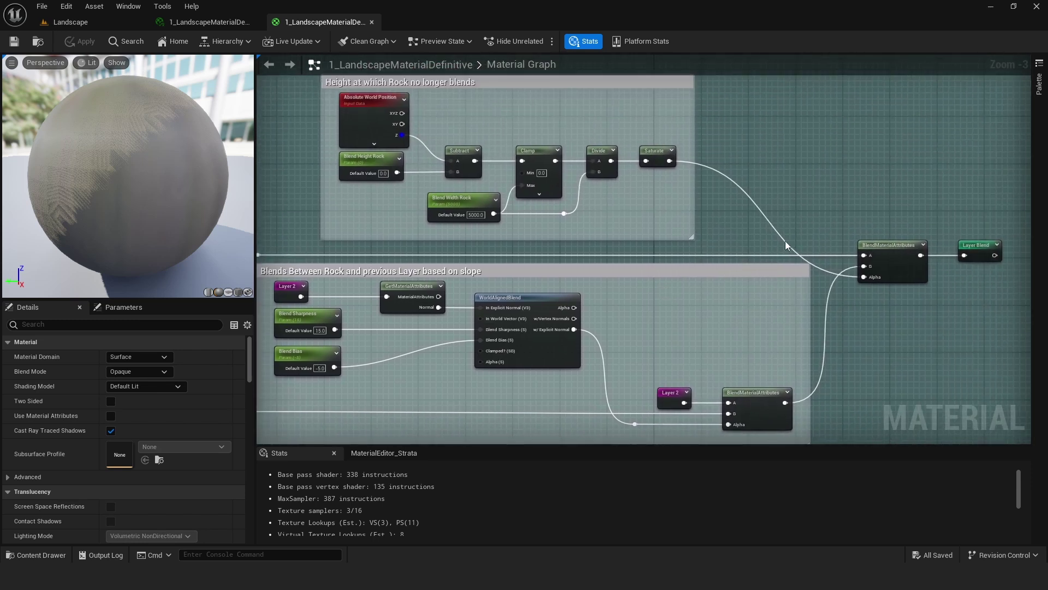
# Examine the "Height at which Rock no longer blends" group in the material graph, leaving its nodes selected
pyautogui.moveTo(773, 245); pyautogui.dragTo(846, 279, button='right')
pyautogui.moveTo(363, 113); pyautogui.dragTo(405, 220, button='right')
pyautogui.moveTo(355, 211); pyautogui.dragTo(846, 352)
pyautogui.moveTo(837, 139); pyautogui.dragTo(297, 380, button='right')
pyautogui.moveTo(441, 157); pyautogui.dragTo(890, 334)
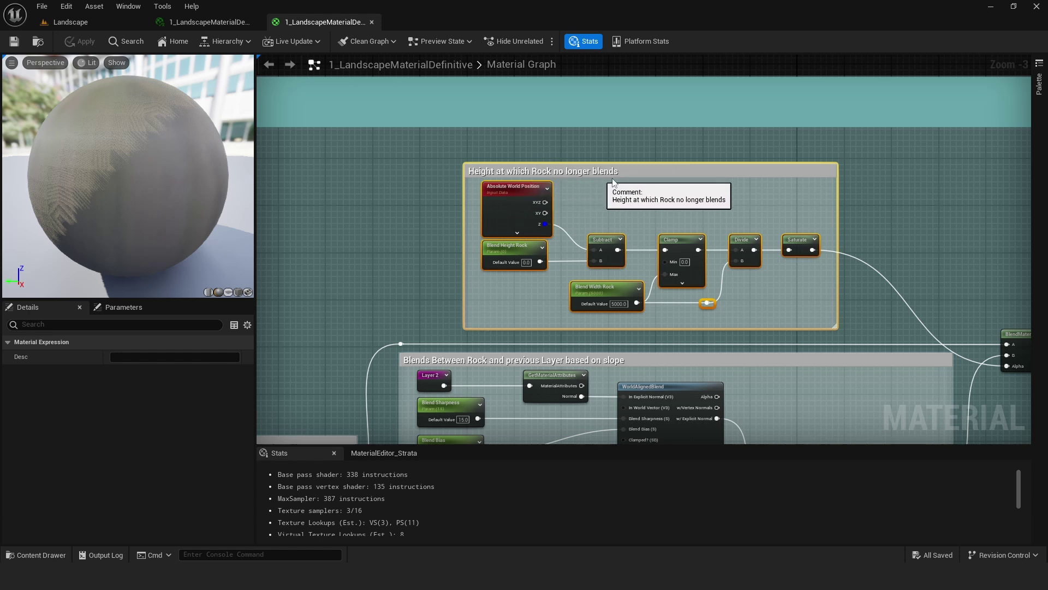
# Inspect up close in the level viewport where the rocky cliff meets the low grassy ground
pyautogui.click(70, 22)
pyautogui.press('w')
pyautogui.press('d')
pyautogui.moveTo(329, 310); pyautogui.dragTo(276, 317, button='right')
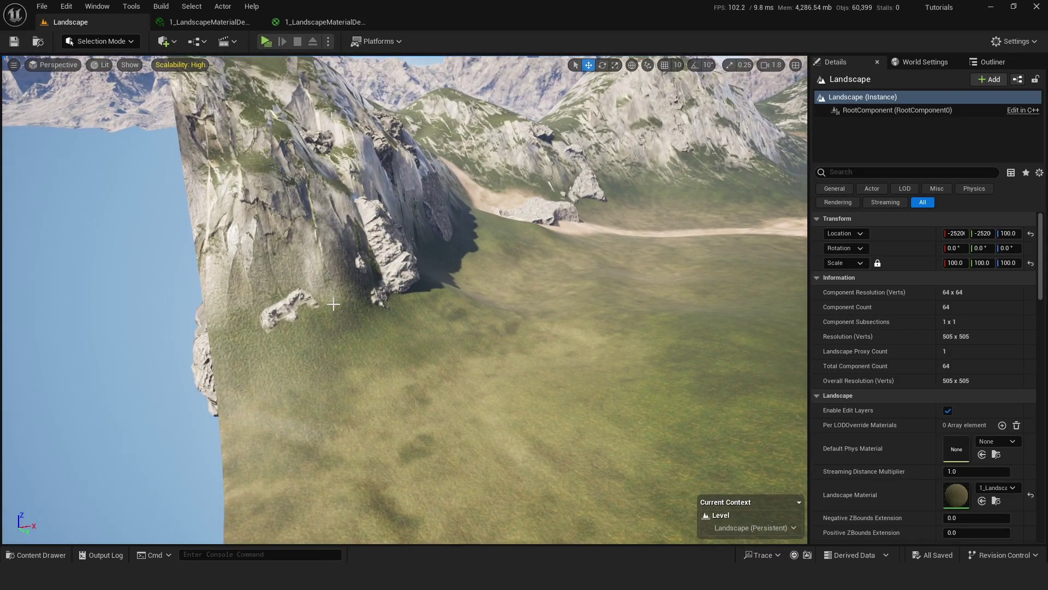
pyautogui.moveTo(406, 359); pyautogui.dragTo(608, 166, button='right')
# Review the Blend Height and Blend Width node chain in the material graph's grass and path height-blend group
pyautogui.click(318, 21)
pyautogui.moveTo(369, 253); pyautogui.dragTo(564, 199, button='right')
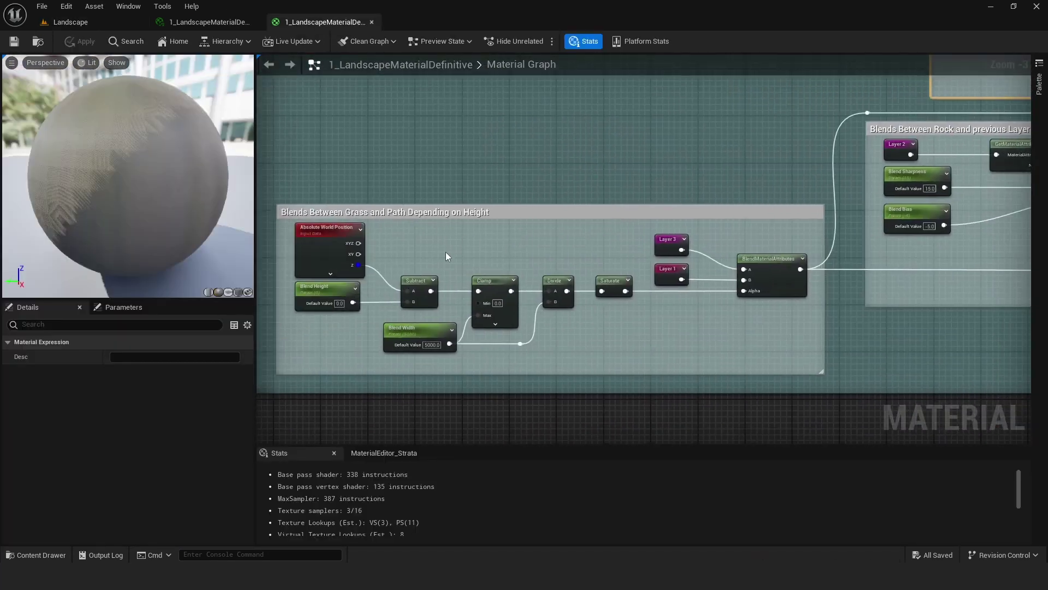
pyautogui.scroll(1, 445, 251)
pyautogui.moveTo(385, 251); pyautogui.dragTo(565, 199, button='right')
pyautogui.moveTo(725, 218); pyautogui.dragTo(578, 230, button='right')
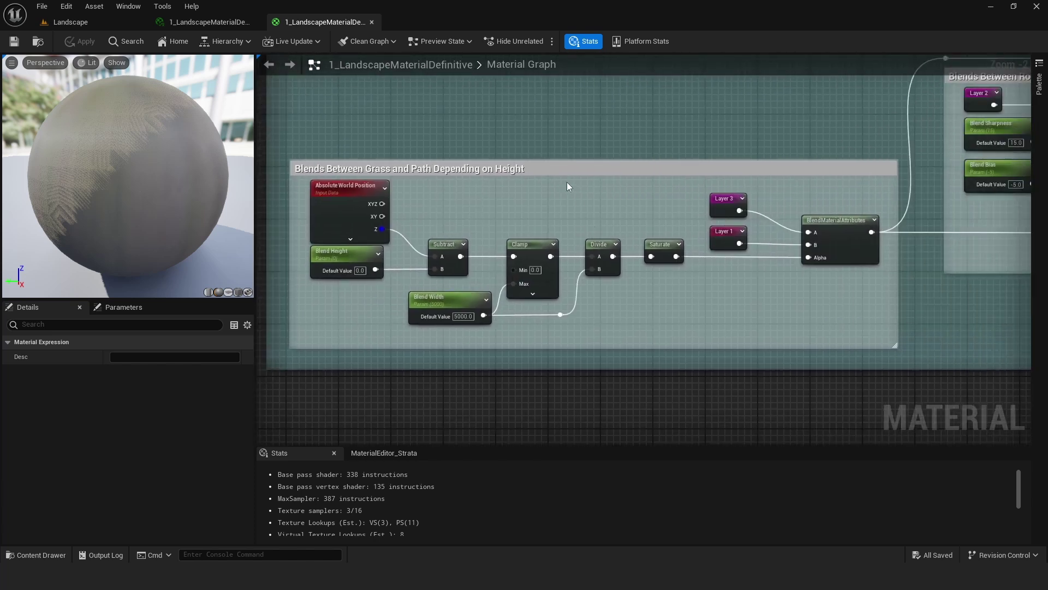
# Examine how the Subtract node takes Blend Height from the Z of Absolute World Position in the grass and path height-blend group
pyautogui.moveTo(442, 118); pyautogui.dragTo(466, 112, button='right')
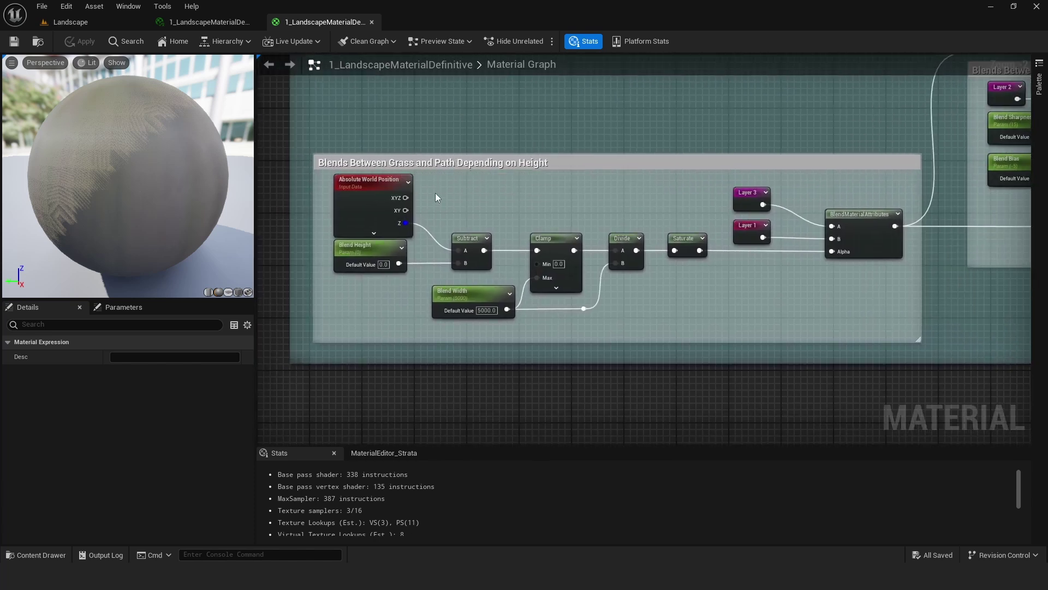
pyautogui.moveTo(440, 196); pyautogui.dragTo(456, 181, button='right')
pyautogui.click(380, 171)
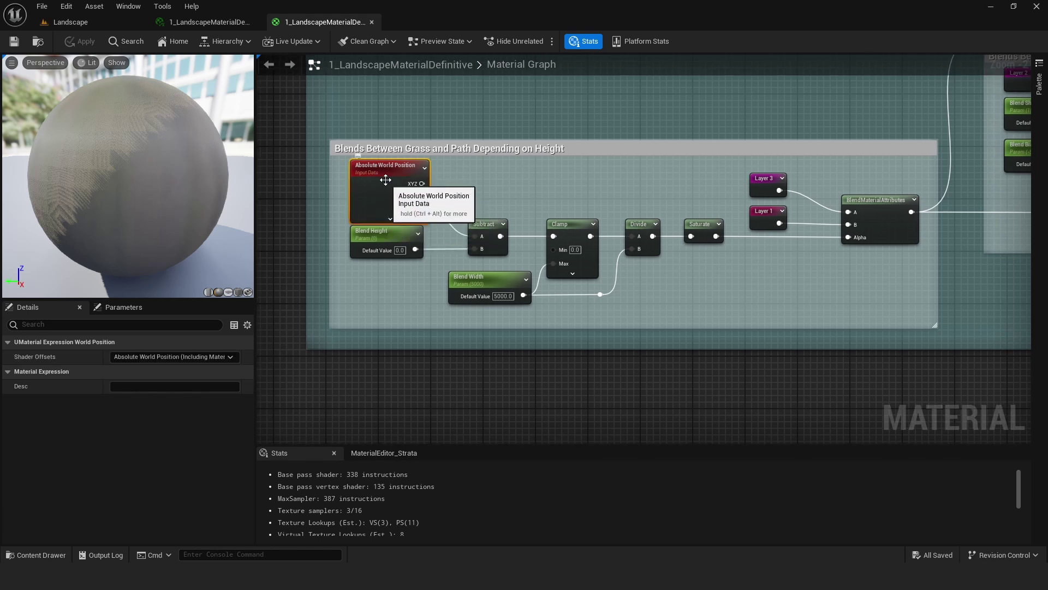
pyautogui.moveTo(371, 173); pyautogui.dragTo(407, 170, button='right')
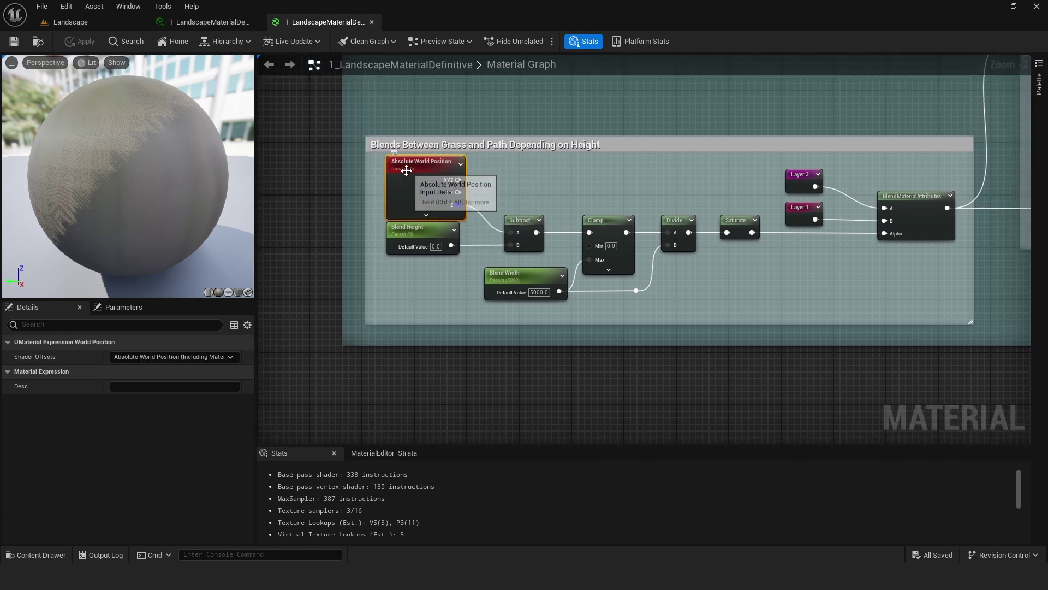
pyautogui.moveTo(509, 192); pyautogui.dragTo(538, 231, button='right')
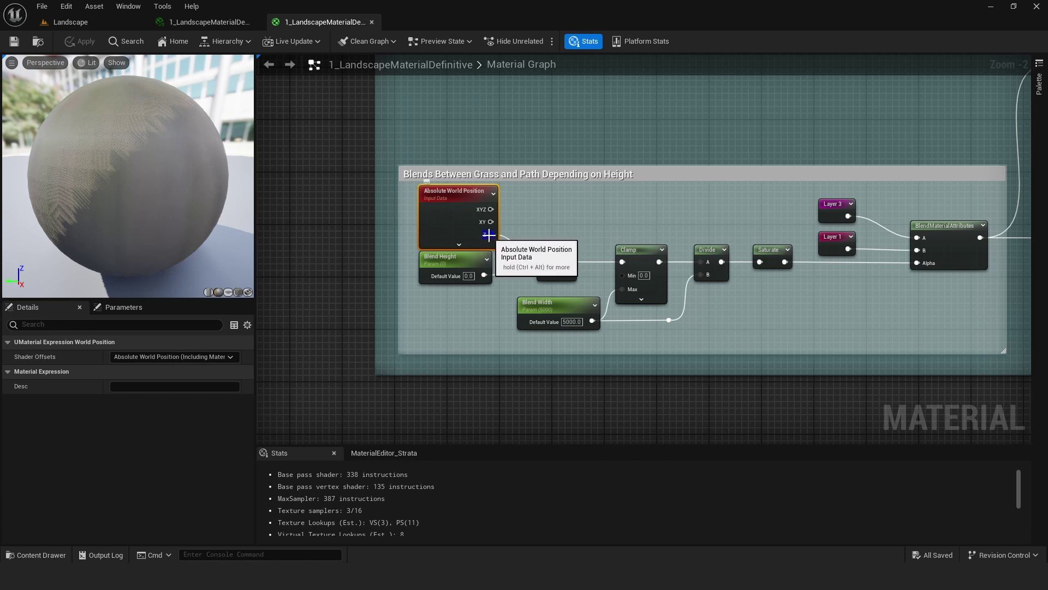
pyautogui.click(554, 268)
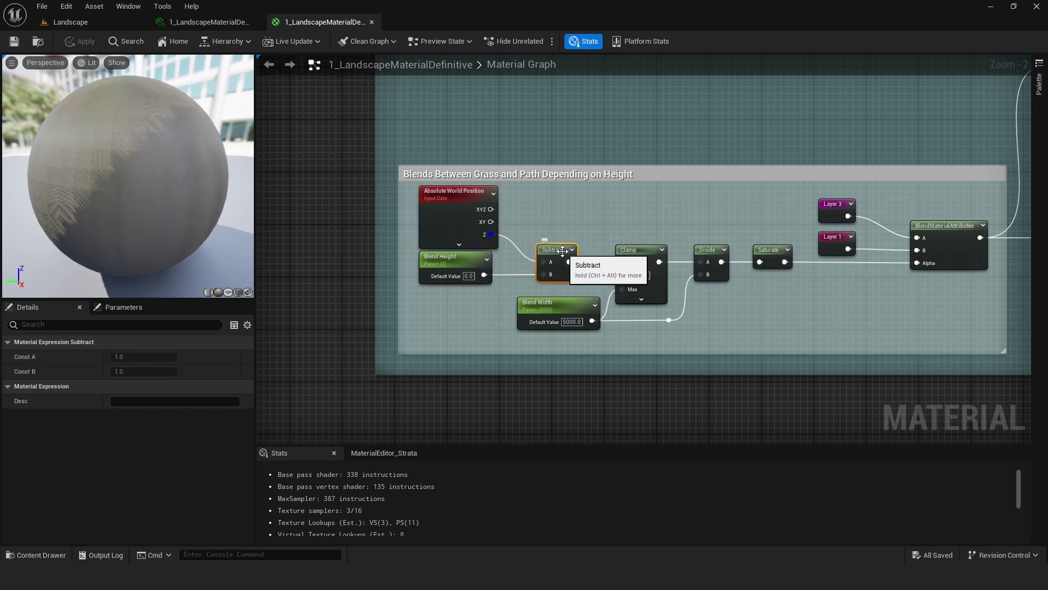
pyautogui.click(455, 262)
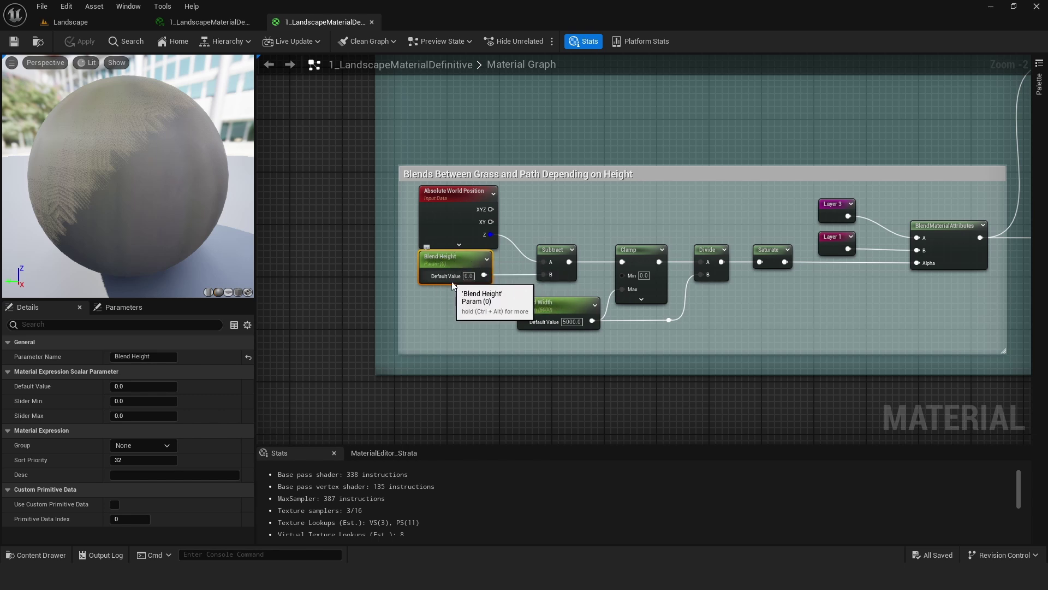
# Examine how the Blend Width parameter feeds the Clamp node's Max and the Divide node in the grass and path height-blend group
pyautogui.moveTo(597, 217); pyautogui.dragTo(495, 194, button='right')
pyautogui.moveTo(479, 207); pyautogui.dragTo(598, 315)
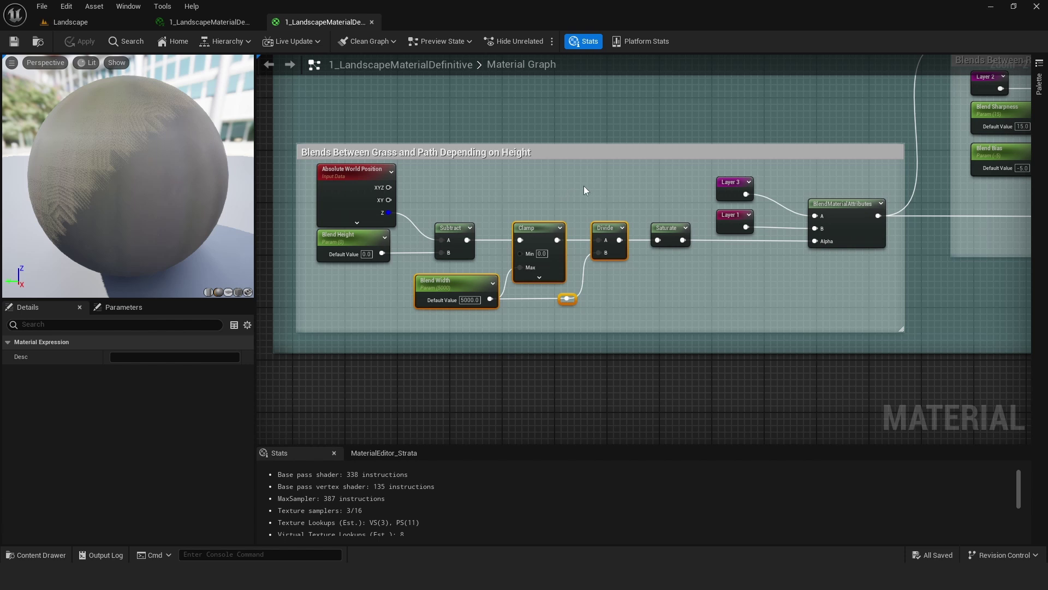
pyautogui.click(633, 192)
pyautogui.moveTo(620, 267); pyautogui.dragTo(521, 255, button='right')
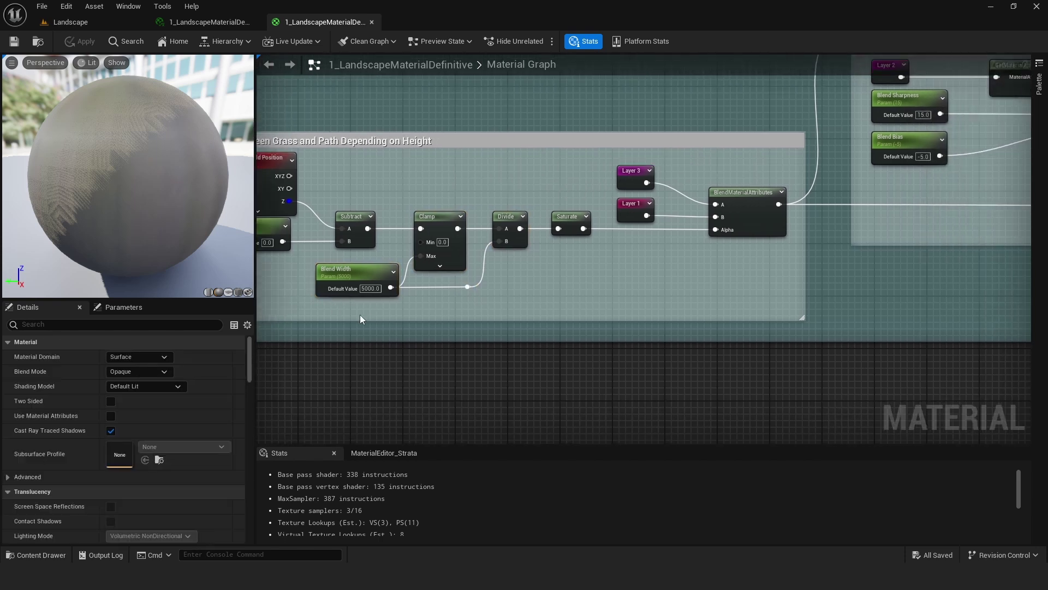
pyautogui.click(440, 223)
pyautogui.click(354, 219)
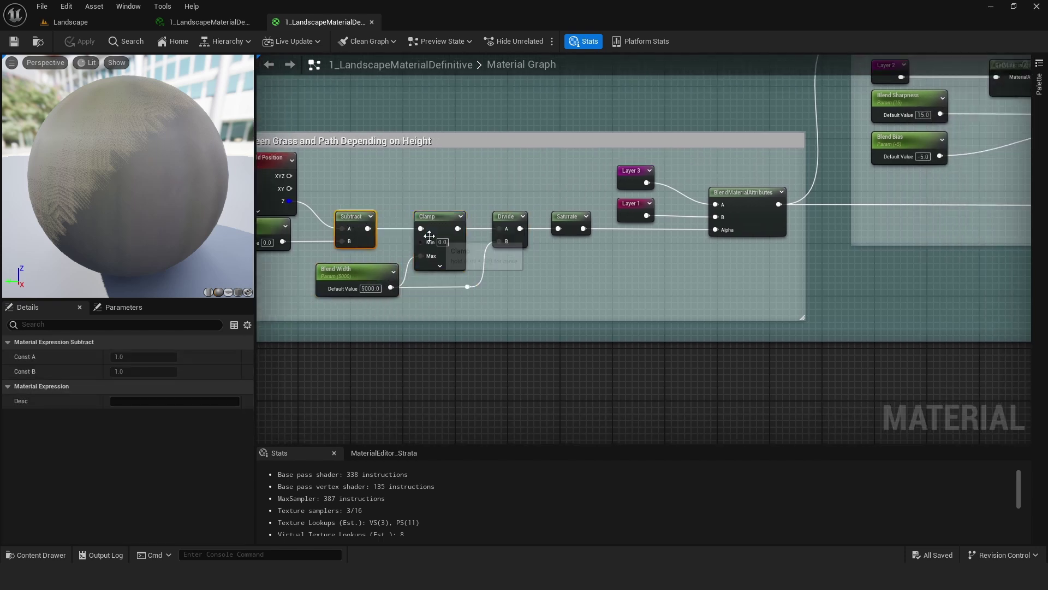
pyautogui.click(361, 282)
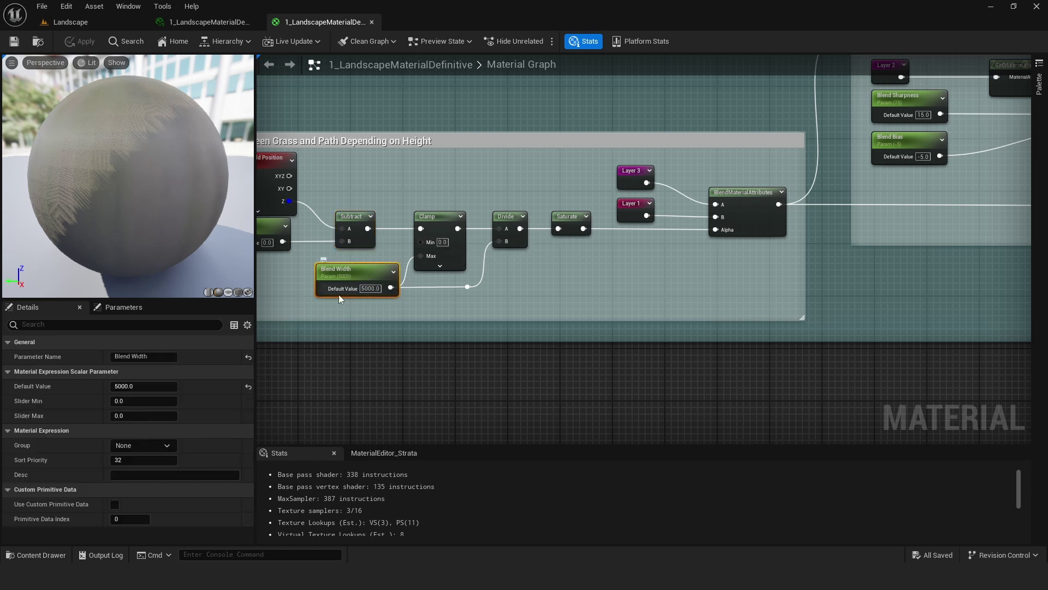
pyautogui.click(509, 214)
pyautogui.click(359, 272)
# Follow the divided height value through the Saturate node into the Alpha of the grass and path BlendMaterialAttributes node
pyautogui.moveTo(518, 252); pyautogui.dragTo(480, 272, button='right')
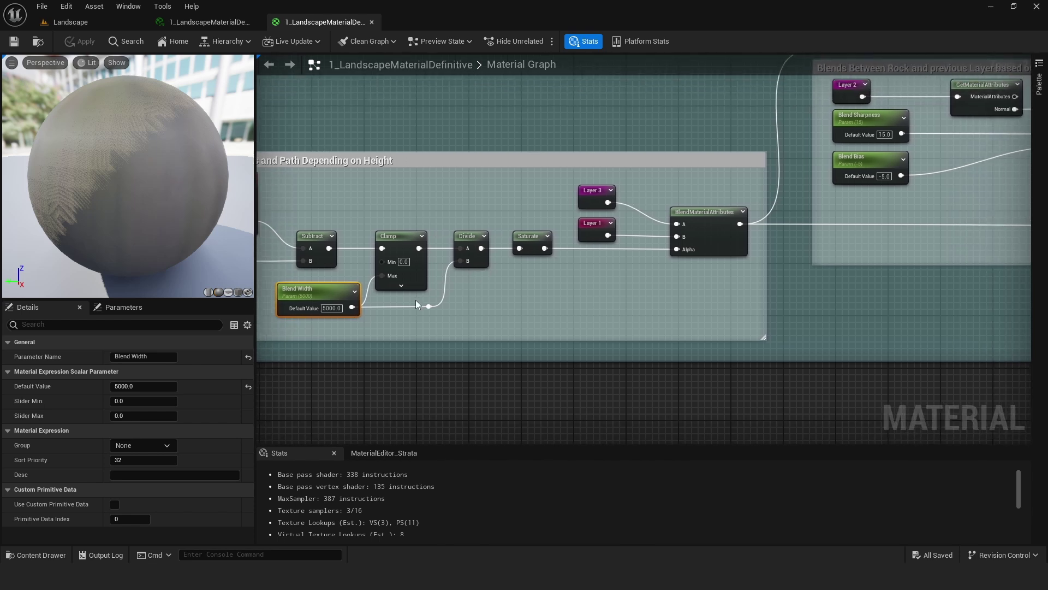
pyautogui.click(530, 236)
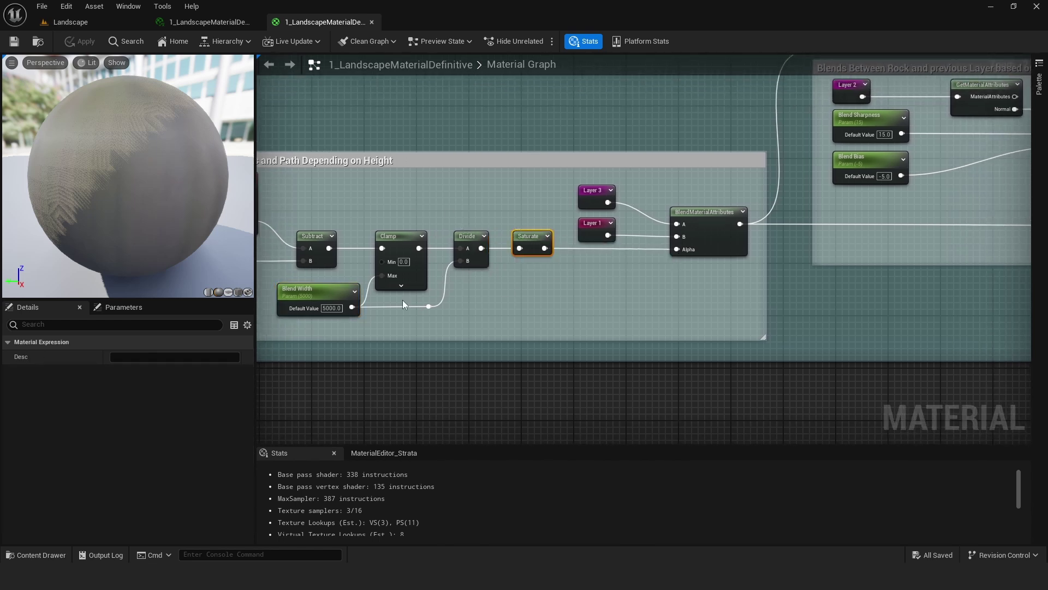
pyautogui.moveTo(595, 268); pyautogui.dragTo(563, 272, button='right')
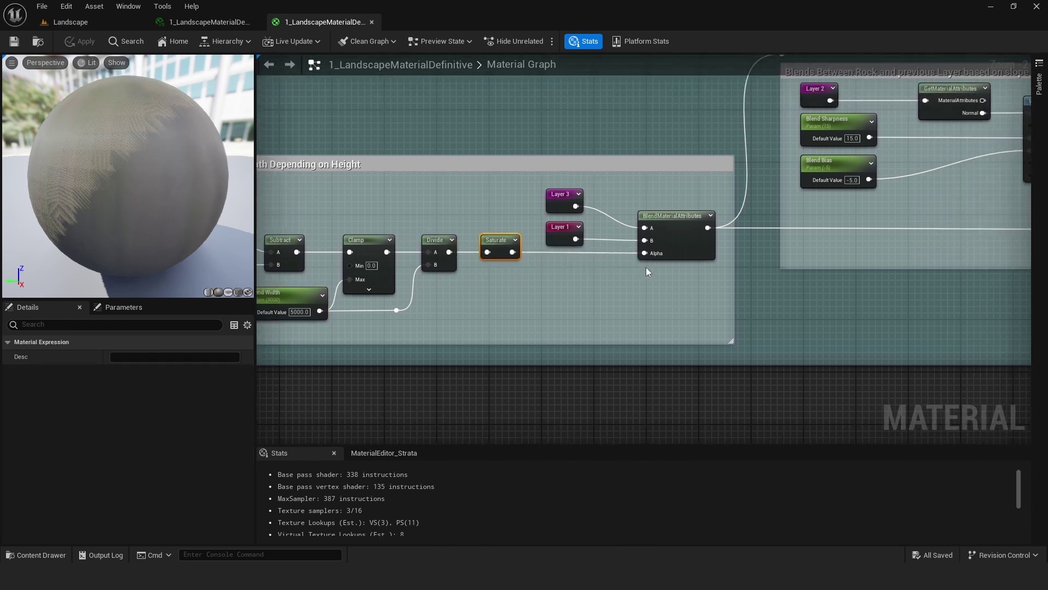
pyautogui.click(667, 256)
pyautogui.moveTo(628, 183); pyautogui.dragTo(657, 215, button='right')
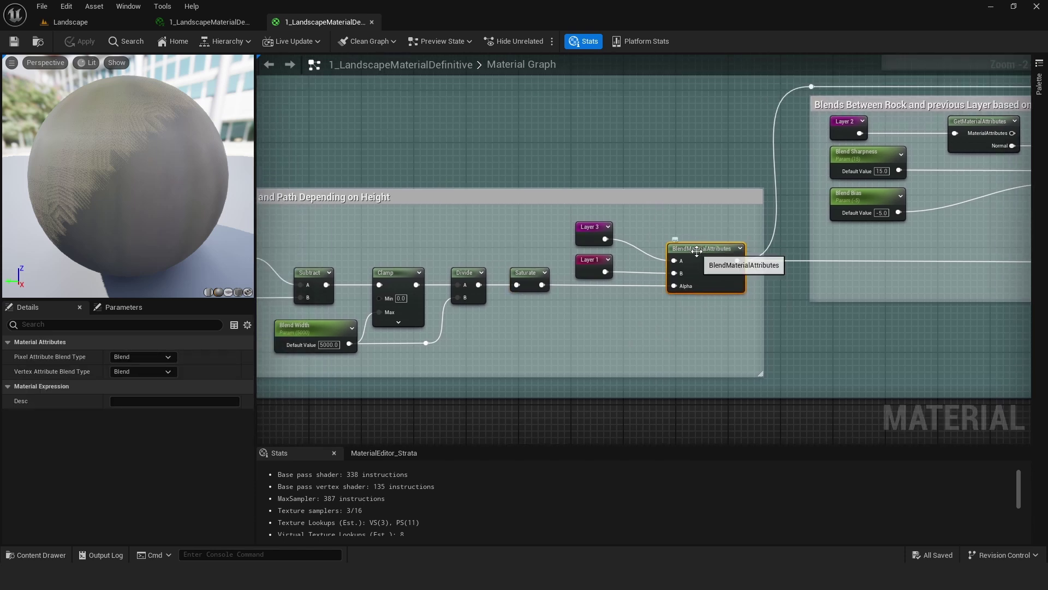
# Add a spare BlendMaterialAttributes node below the existing grass and path one and delete it again
pyautogui.rightClick(646, 326)
pyautogui.write('ble')
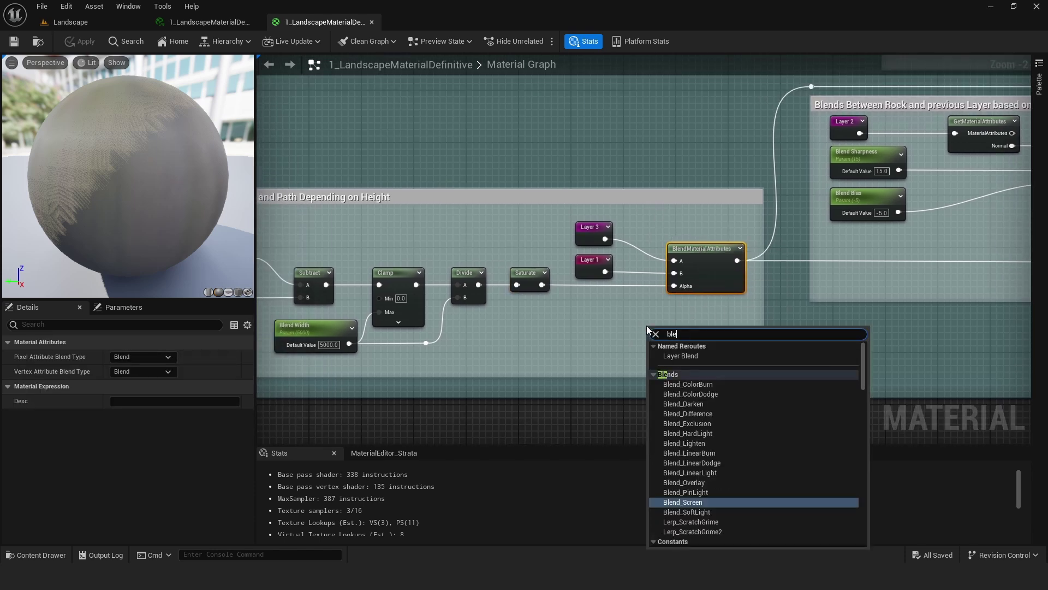
pyautogui.write('ndmaterial')
pyautogui.click(694, 356)
pyautogui.press('Delete')
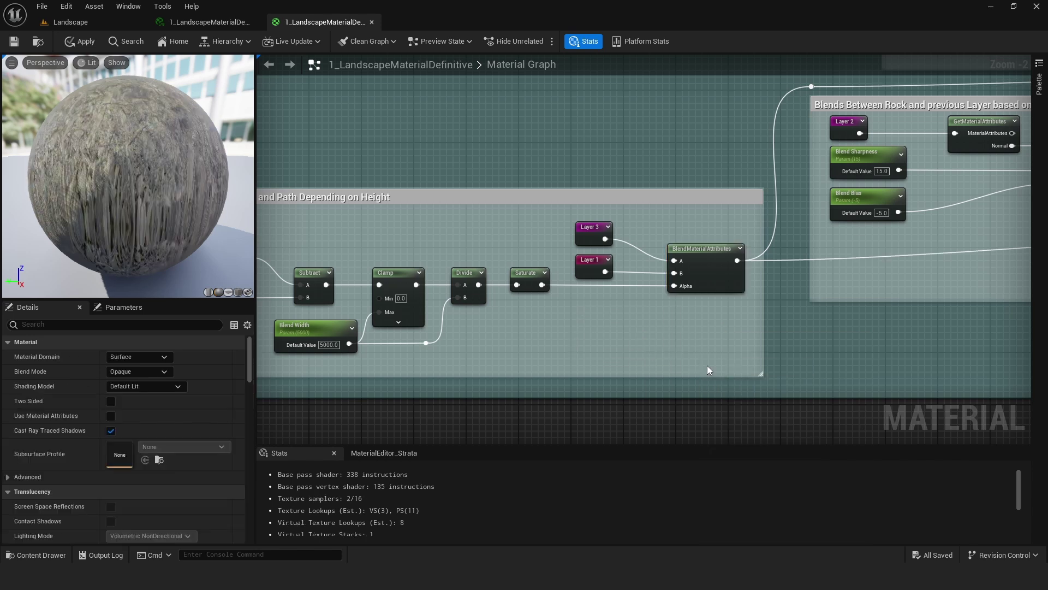
# Trace Layer 3 and Layer 1 into the height-based BlendMaterialAttributes node and its output towards the rock slope-blend group
pyautogui.click(583, 225)
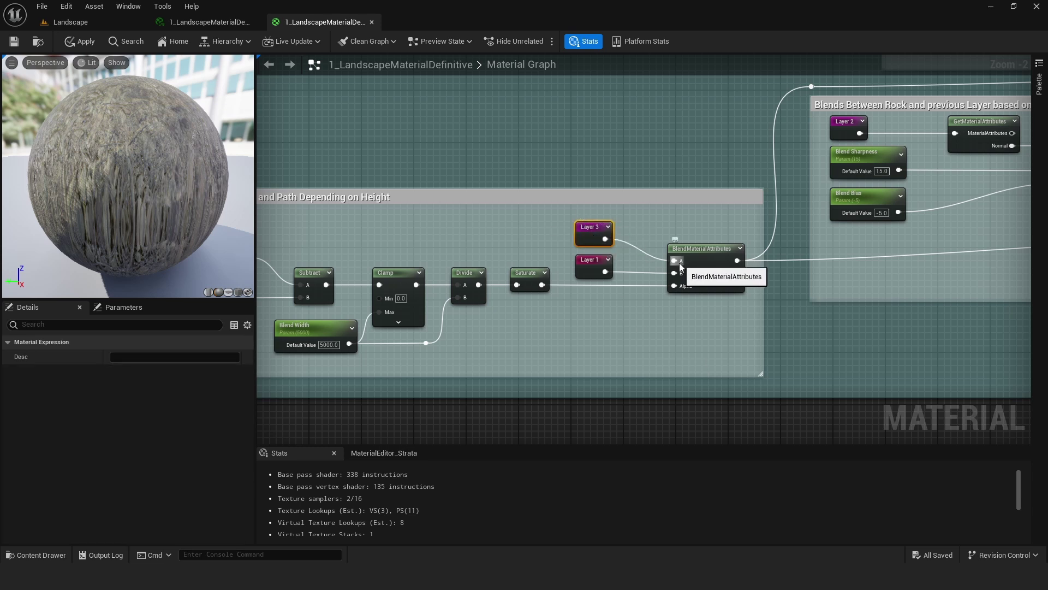
pyautogui.moveTo(621, 304); pyautogui.dragTo(544, 296, button='right')
pyautogui.click(516, 261)
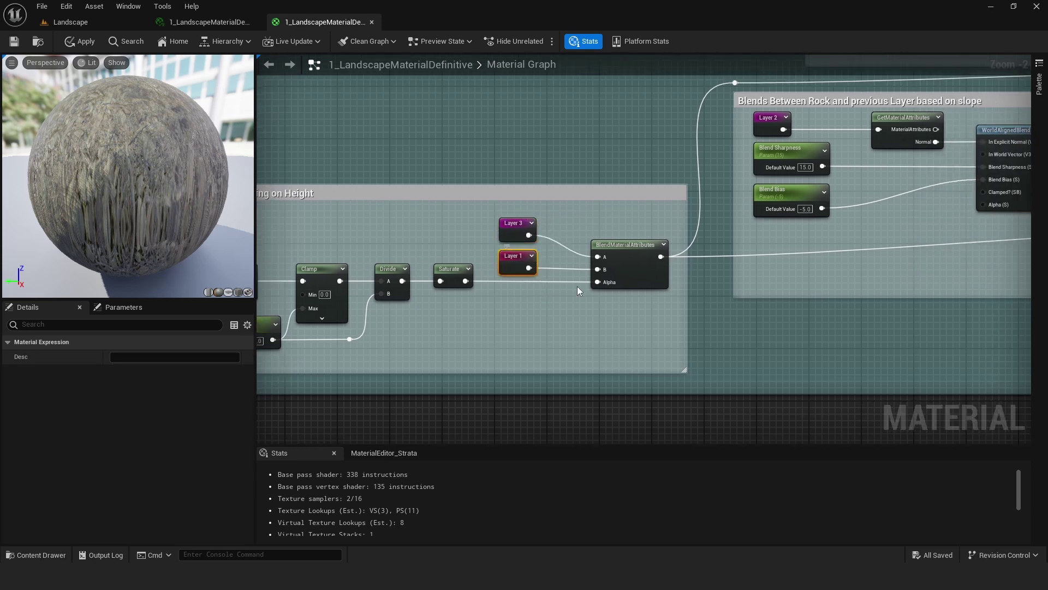
pyautogui.moveTo(612, 208); pyautogui.dragTo(426, 213, button='right')
pyautogui.scroll(-1, 491, 212)
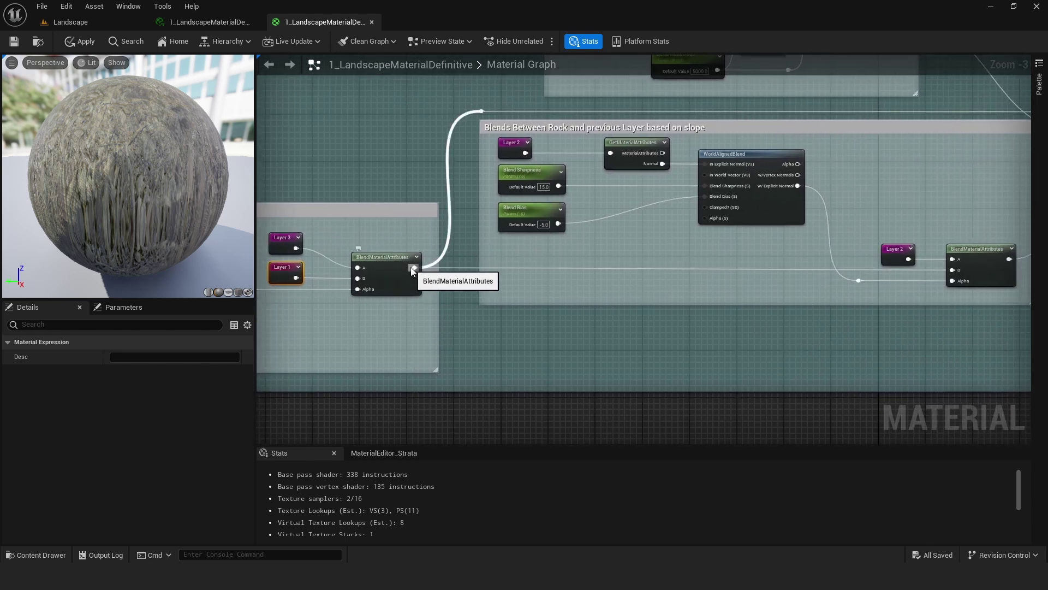
# Examine Layer 2, Blend Sharpness, Blend Bias and the WorldAlignedBlend node's w/ Explicit Normal output in the rock slope-blend group
pyautogui.moveTo(780, 263); pyautogui.dragTo(665, 252, button='right')
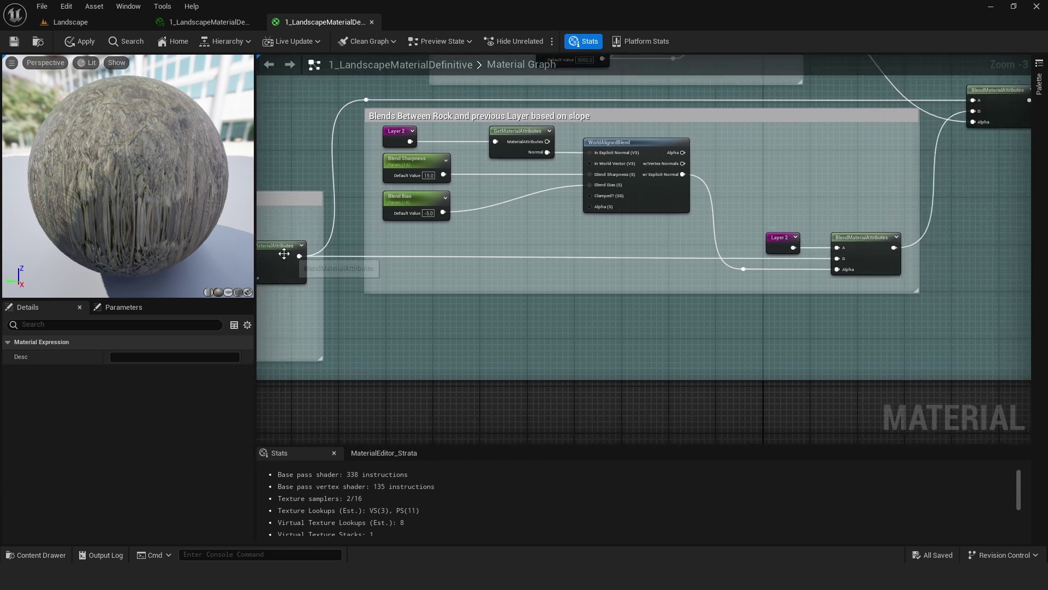
pyautogui.click(780, 240)
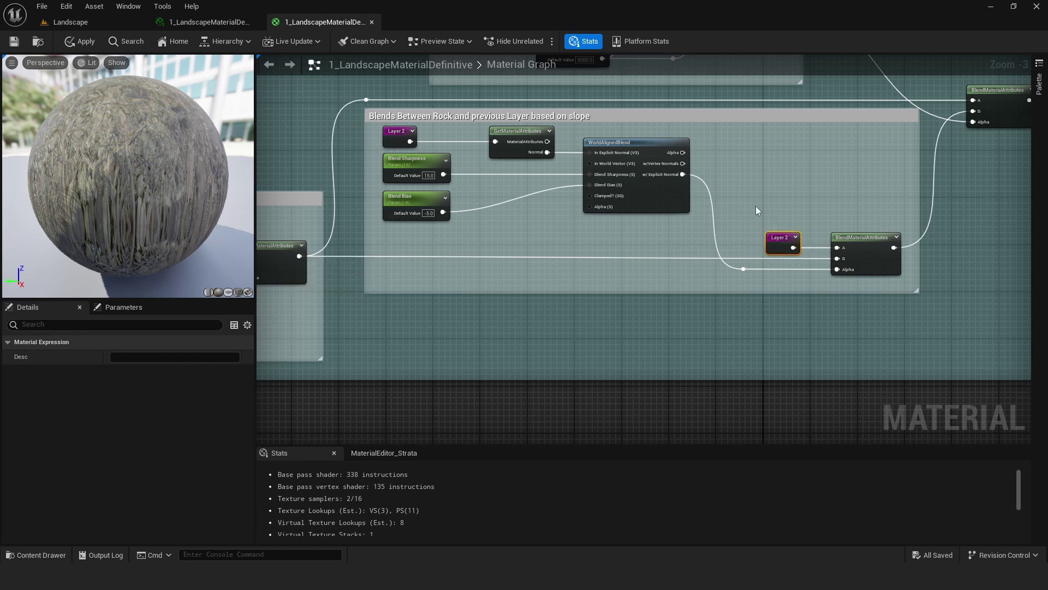
pyautogui.moveTo(756, 205); pyautogui.dragTo(735, 220, button='right')
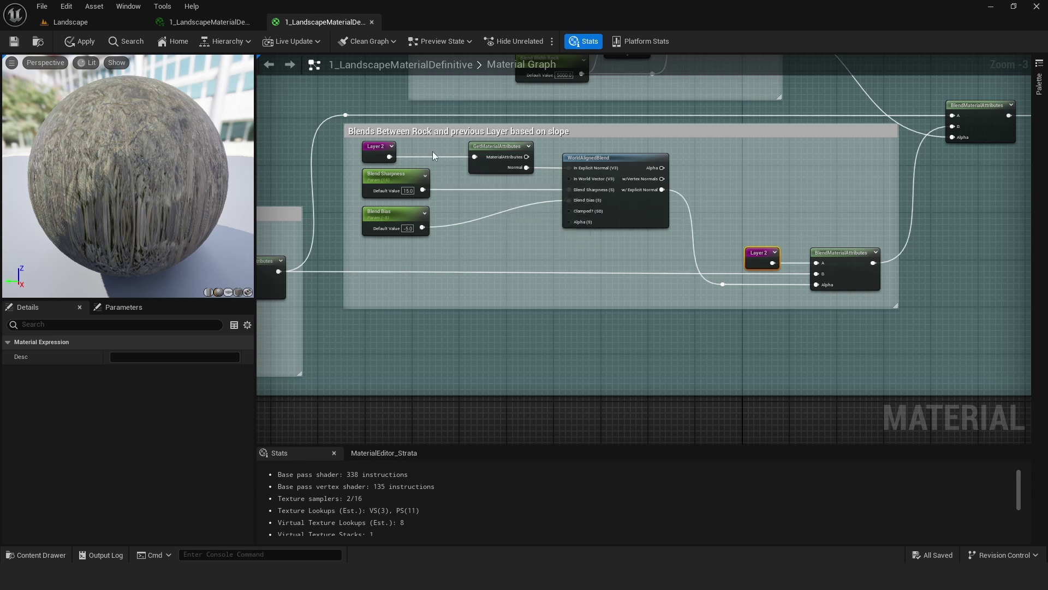
pyautogui.moveTo(492, 198); pyautogui.dragTo(499, 224, button='right')
pyautogui.scroll(1, 499, 224)
pyautogui.moveTo(434, 195); pyautogui.dragTo(462, 208, button='right')
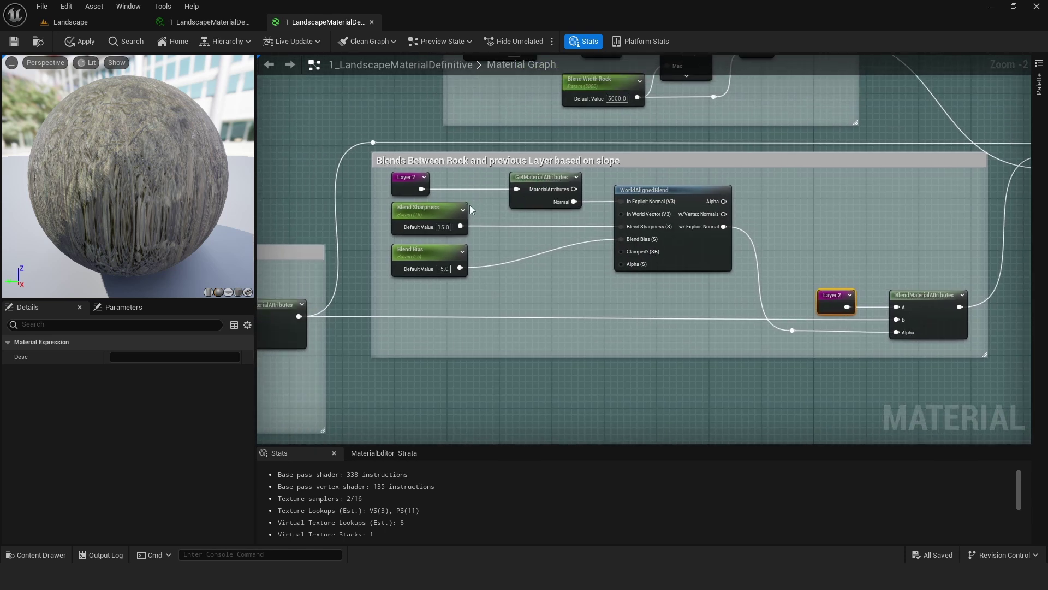
pyautogui.click(412, 214)
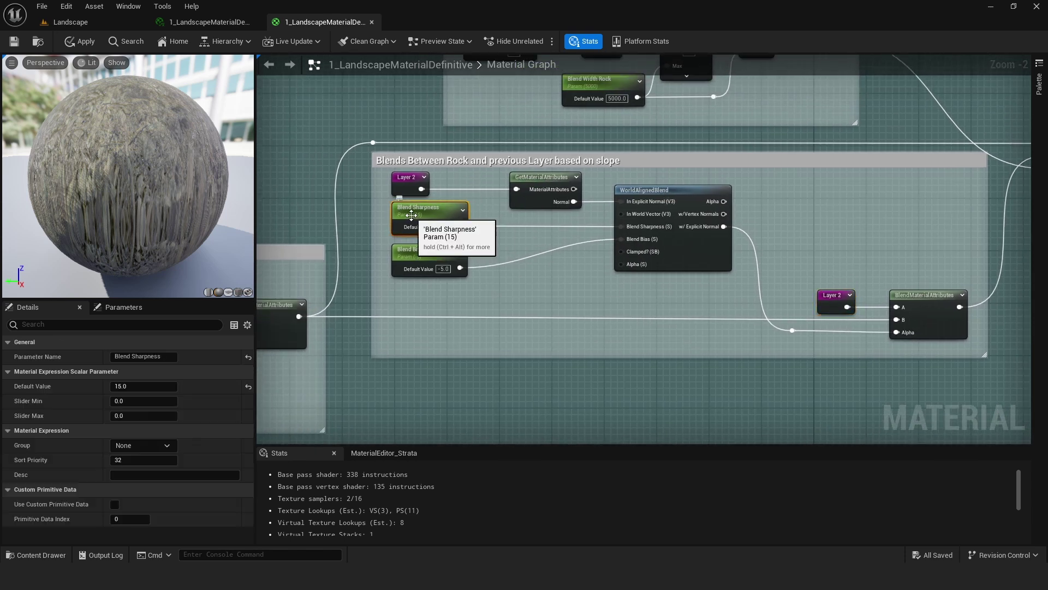
pyautogui.click(417, 253)
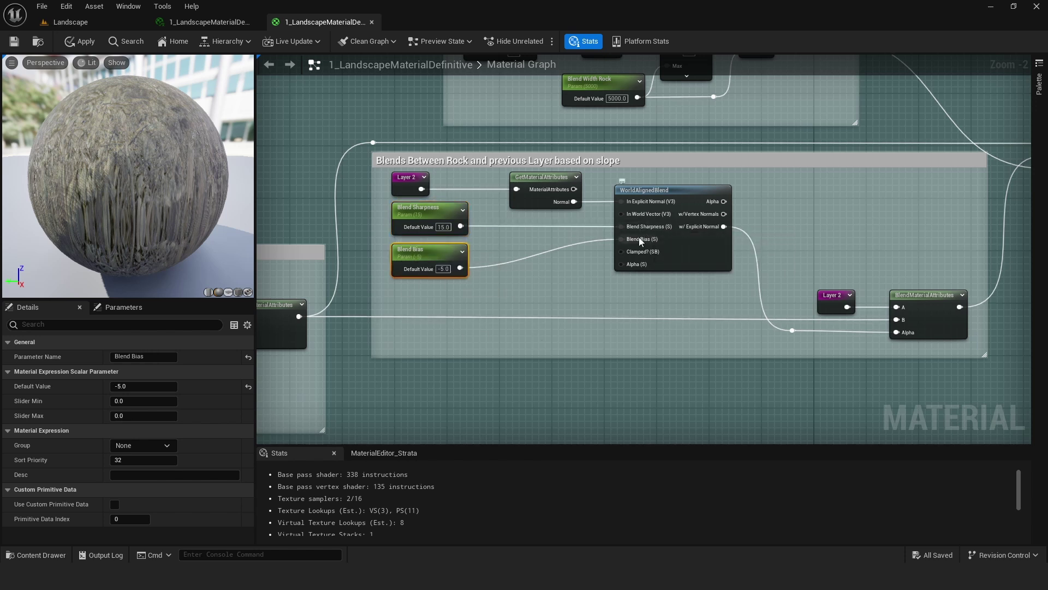
pyautogui.click(669, 210)
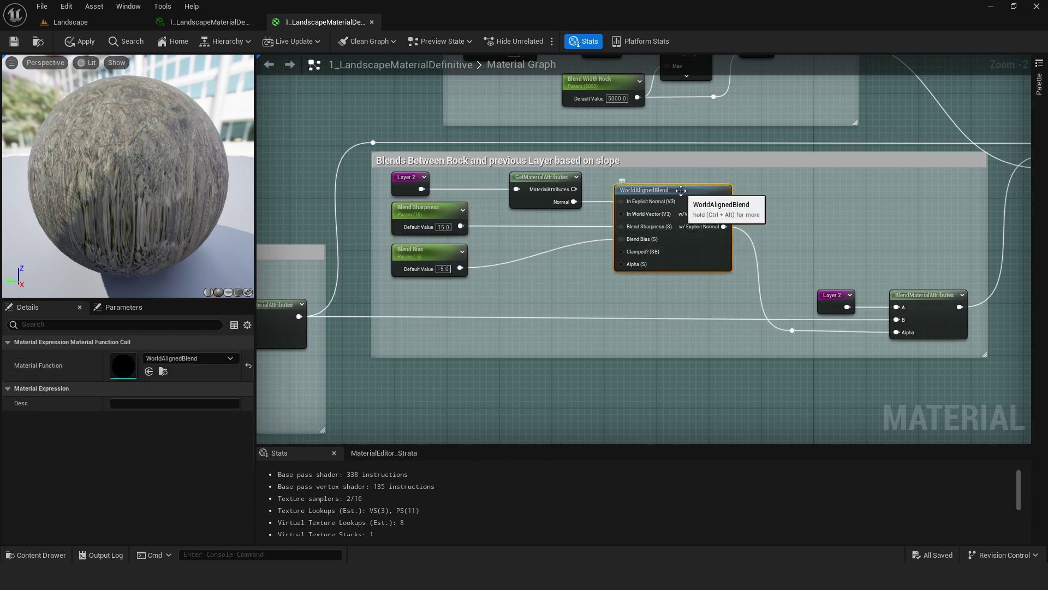
pyautogui.click(788, 207)
pyautogui.moveTo(705, 228)
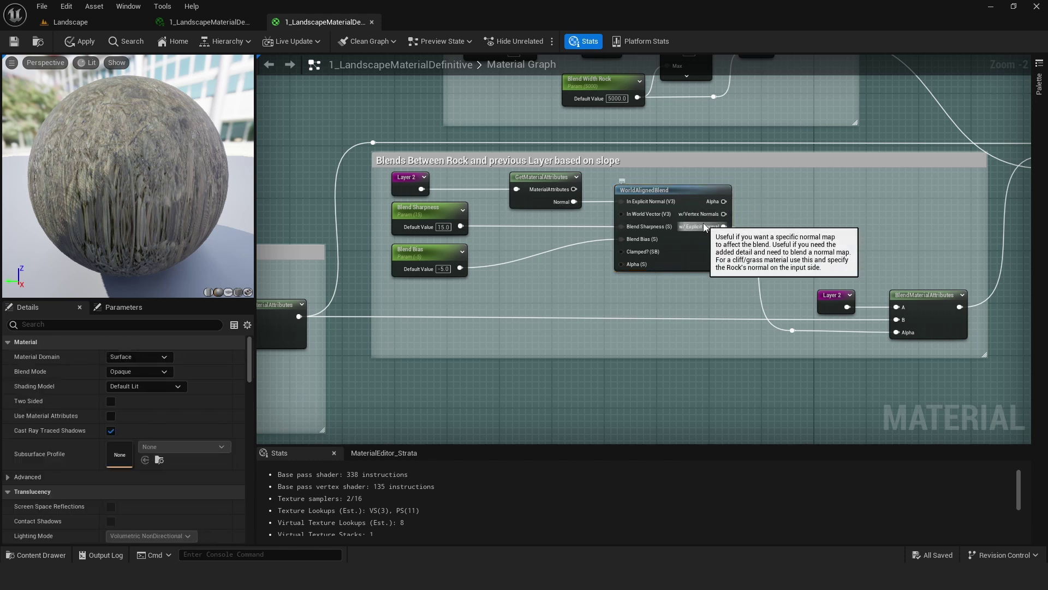
# Break the GetMaterialAttributes Normal link and move the blend alpha wire to WorldAlignedBlend's w/Vertex Normals output
pyautogui.moveTo(573, 209); pyautogui.dragTo(549, 233, button='right')
pyautogui.rightClick(549, 226)
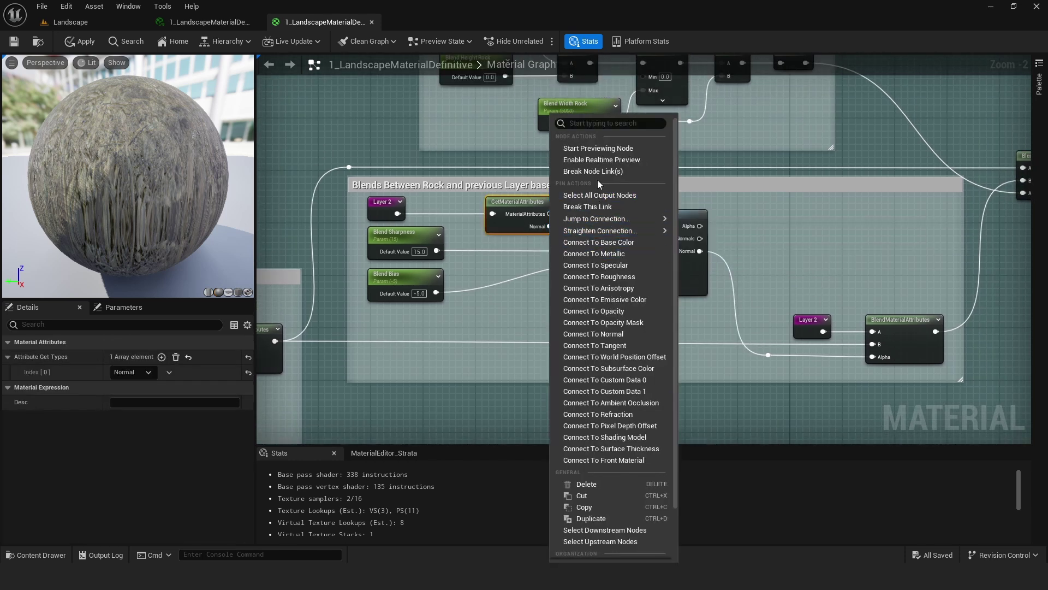
pyautogui.click(603, 209)
pyautogui.moveTo(693, 255); pyautogui.dragTo(646, 241, button='right')
pyautogui.moveTo(653, 241)
pyautogui.moveTo(654, 237)
pyautogui.keyDown('ctrl'); pyautogui.mouseDown()
pyautogui.moveTo(666, 243)
pyautogui.moveTo(654, 224)
pyautogui.mouseUp(); pyautogui.keyUp('ctrl')
pyautogui.click(709, 229)
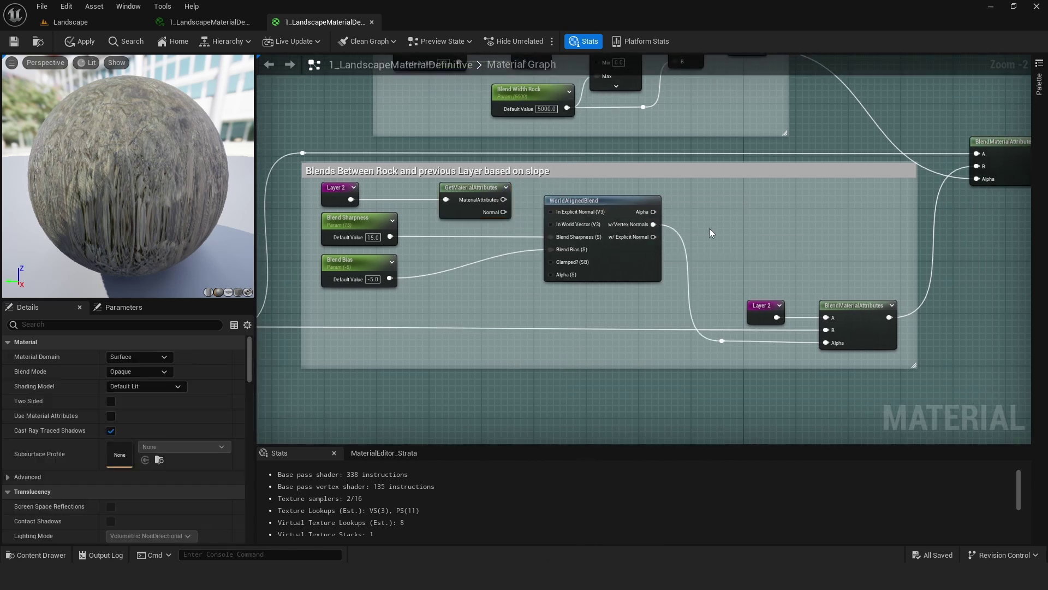
# Apply the material changes and rebuild the landscape's physical materials in the Landscape level
pyautogui.click(76, 44)
pyautogui.click(80, 27)
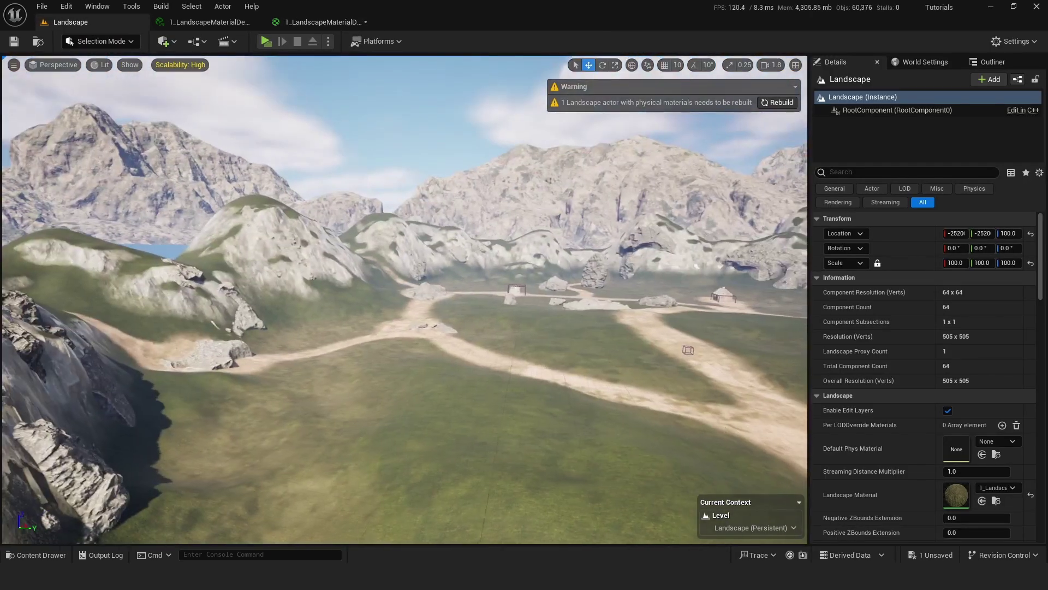
pyautogui.moveTo(697, 266); pyautogui.dragTo(764, 266, button='right')
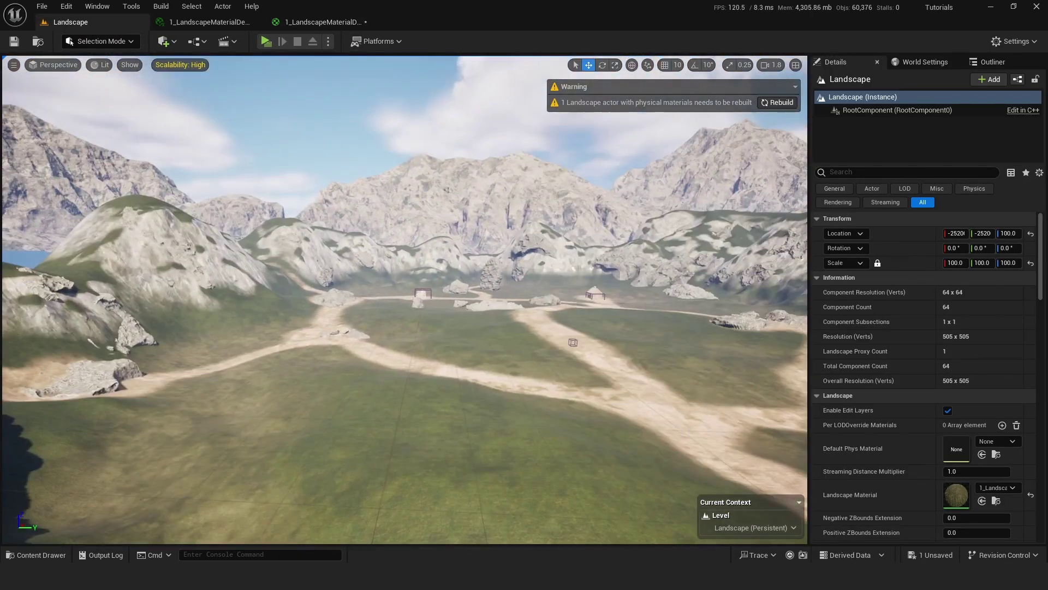
pyautogui.click(778, 103)
# Inspect the rock and grass slope blending across the hills, cliffs and paths in the level viewport
pyautogui.moveTo(778, 103); pyautogui.dragTo(546, 107, button='right')
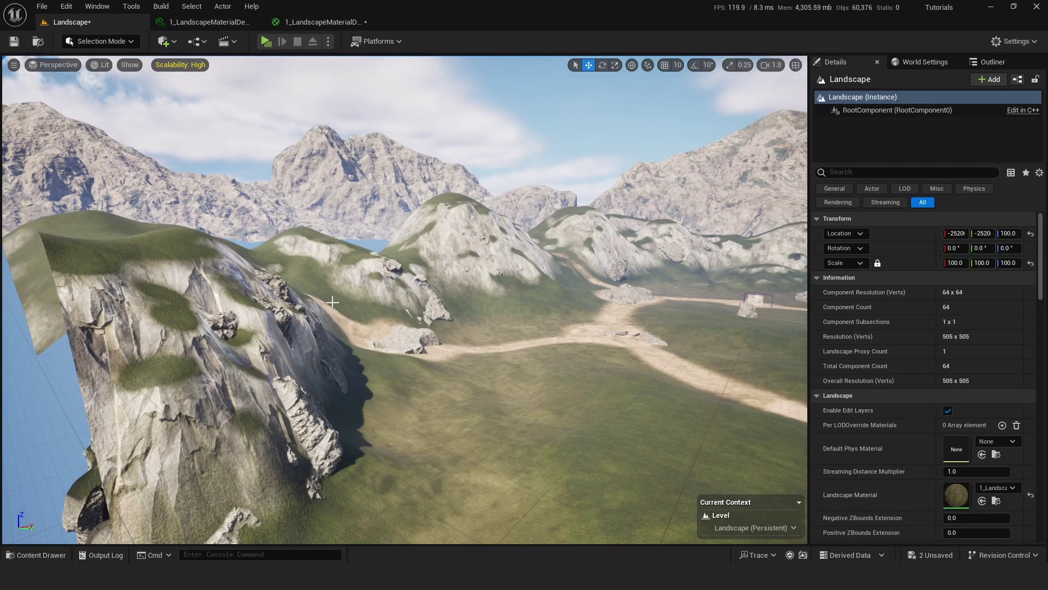
pyautogui.moveTo(337, 302); pyautogui.dragTo(461, 324, button='right')
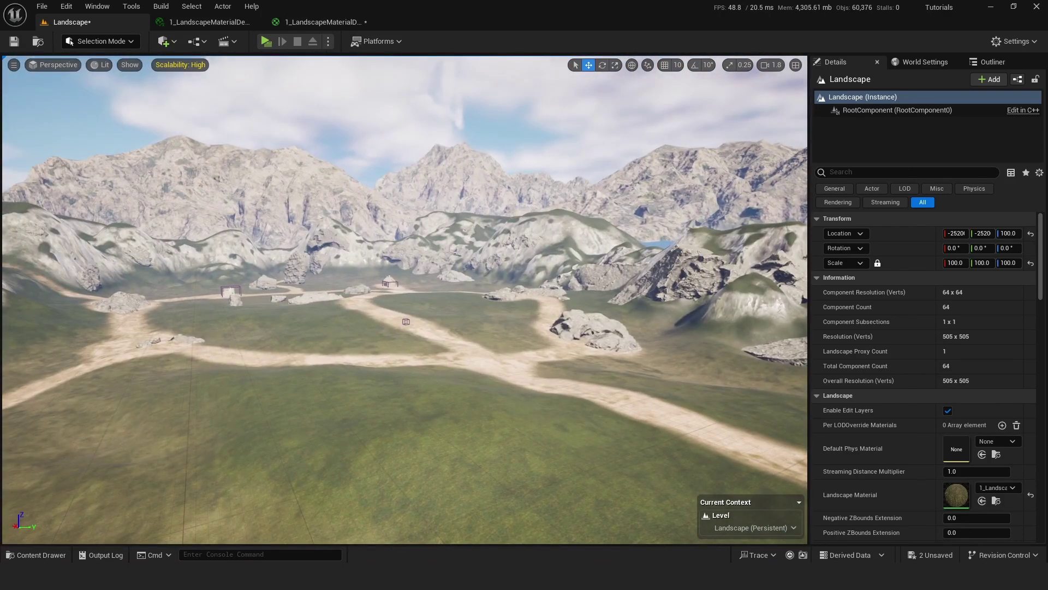
pyautogui.moveTo(470, 288); pyautogui.dragTo(494, 277, button='right')
pyautogui.press('d')
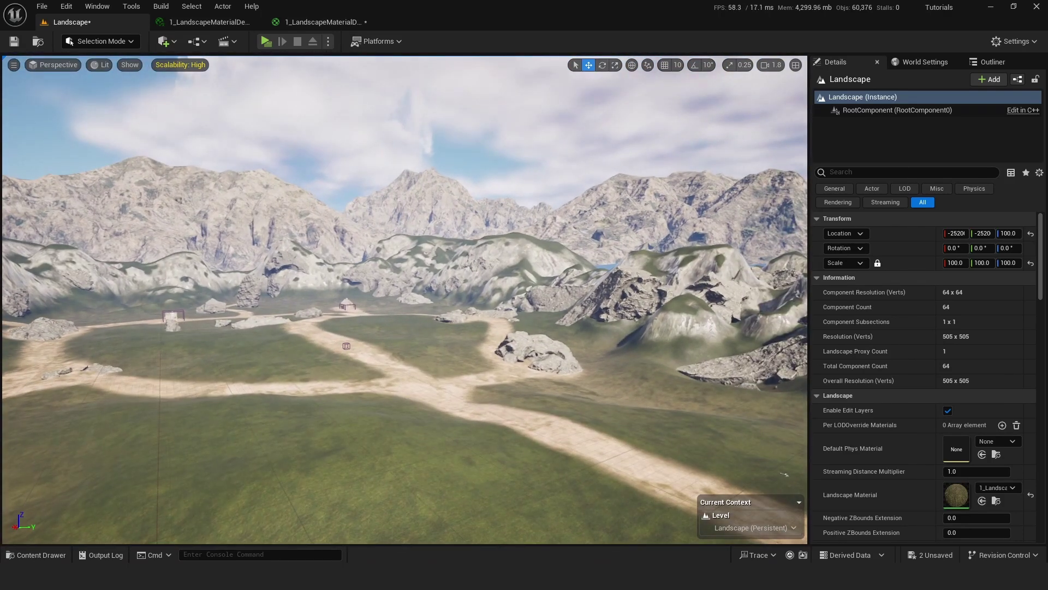
pyautogui.moveTo(480, 316); pyautogui.dragTo(275, 316, button='right')
pyautogui.press('d')
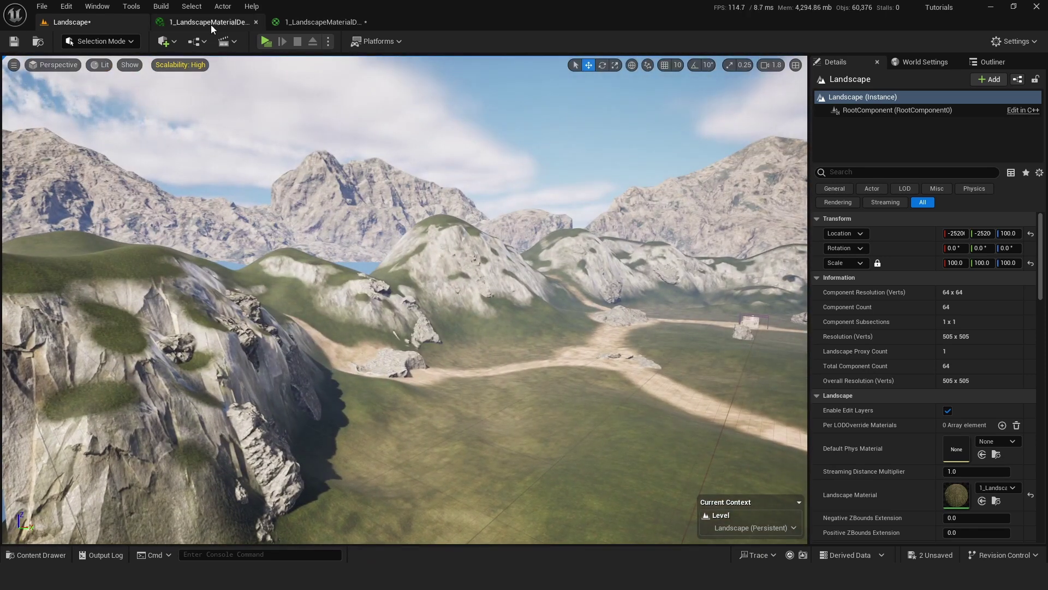
# Add a second GetMaterialAttributes node fed by Layer 2 in the slope-blend group and give it a Normal attribute output
pyautogui.click(325, 22)
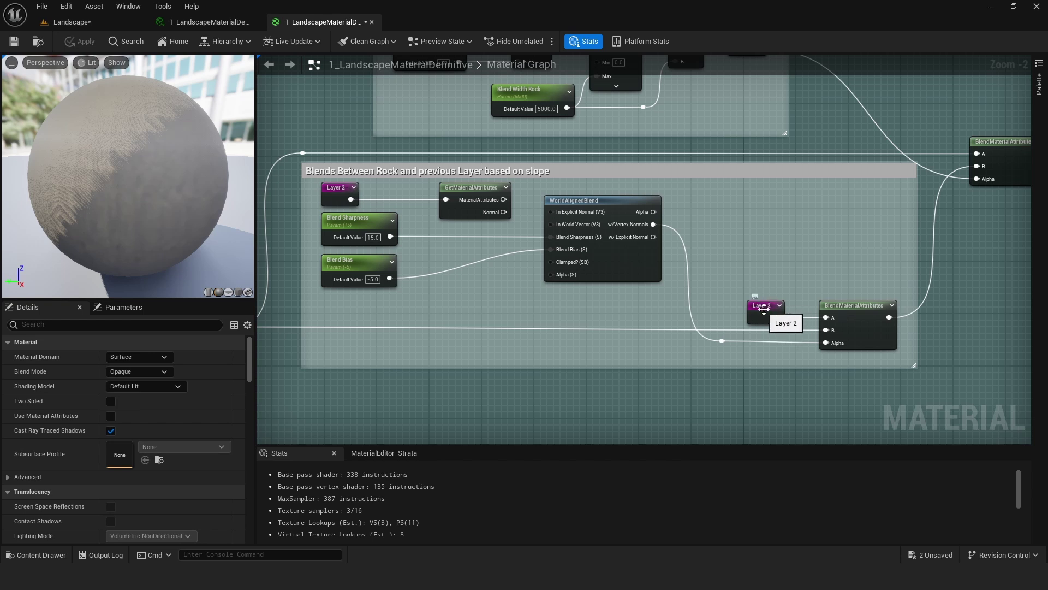
pyautogui.moveTo(351, 200); pyautogui.dragTo(437, 284)
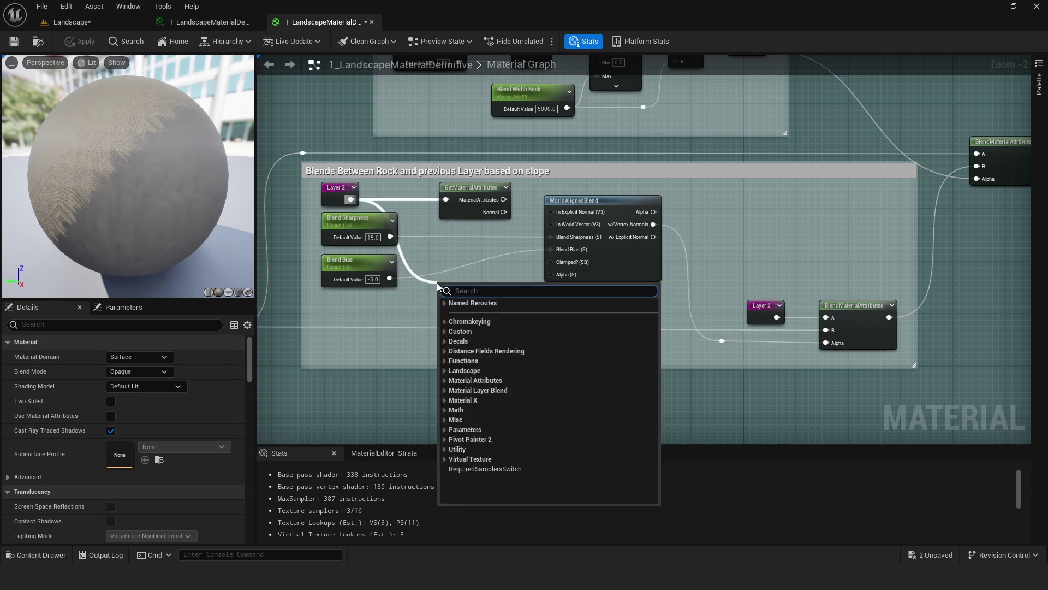
pyautogui.write('get')
pyautogui.press('Return')
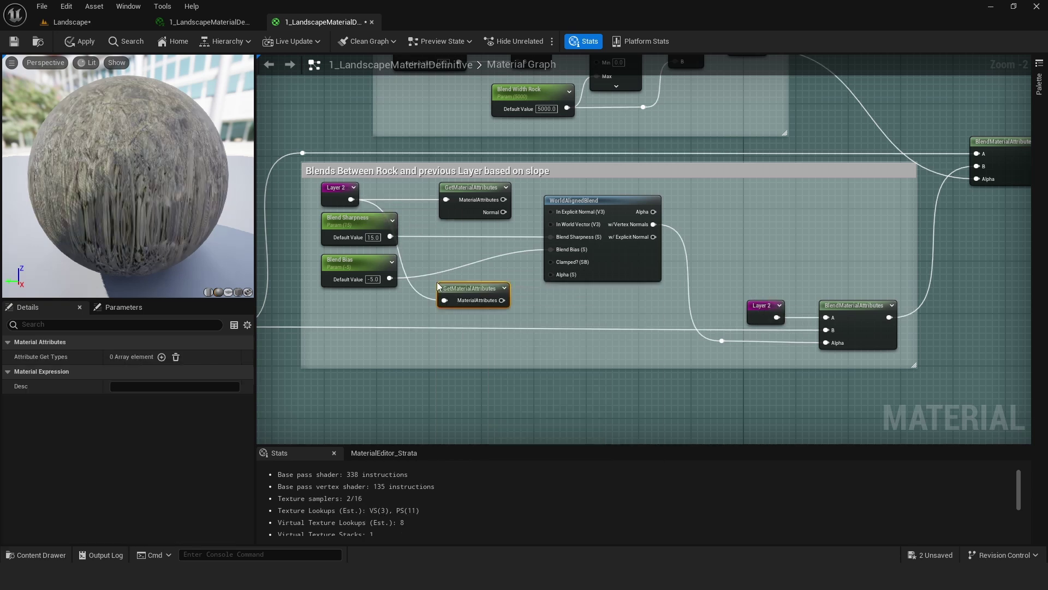
pyautogui.click(162, 357)
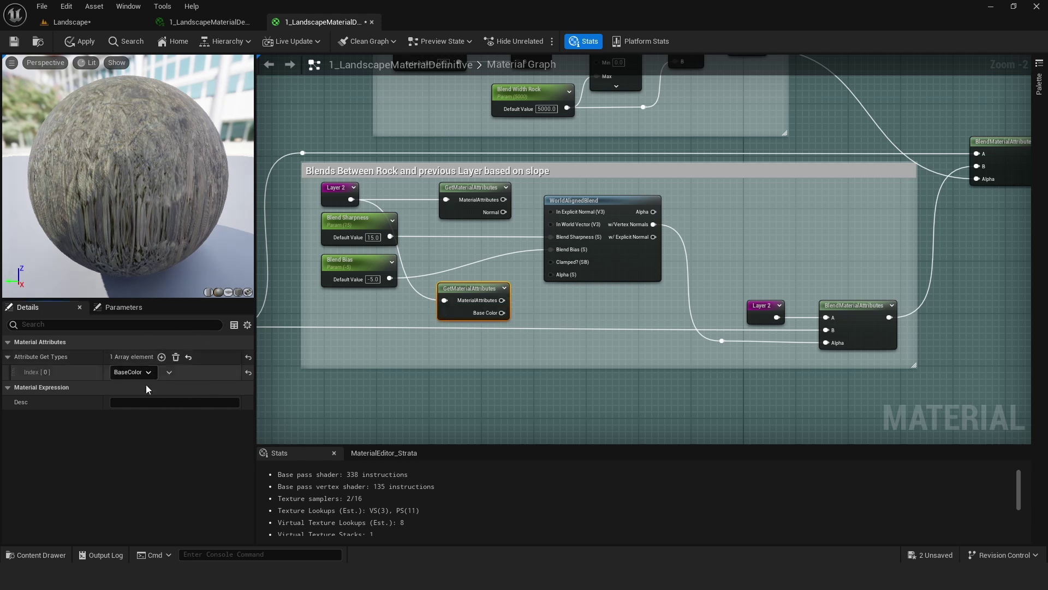
pyautogui.click(141, 374)
pyautogui.click(125, 218)
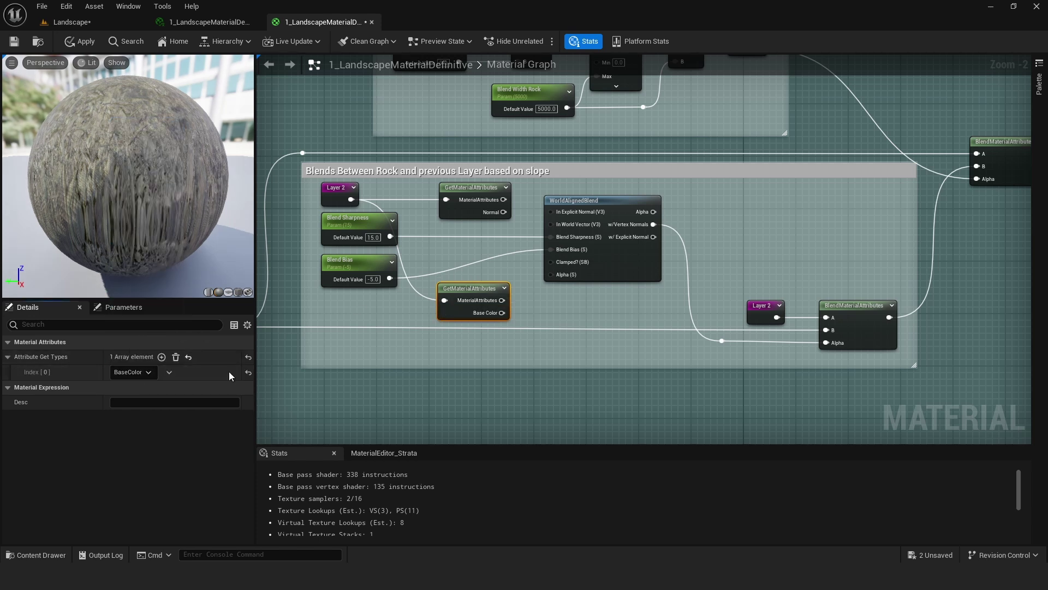
# Connect Normal to WorldAlignedBlend's In Explicit Normal, move the blend alpha wire to w/ Explicit Normal, and apply the material
pyautogui.moveTo(501, 313); pyautogui.dragTo(557, 213)
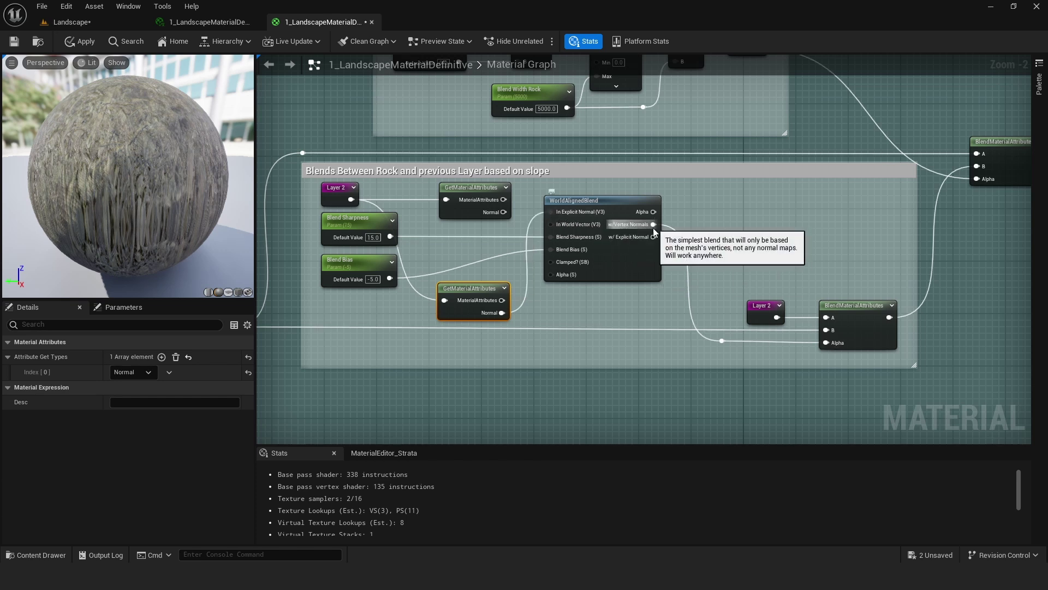
pyautogui.keyDown('ctrl'); pyautogui.moveTo(657, 230); pyautogui.dragTo(653, 237); pyautogui.keyUp('ctrl')
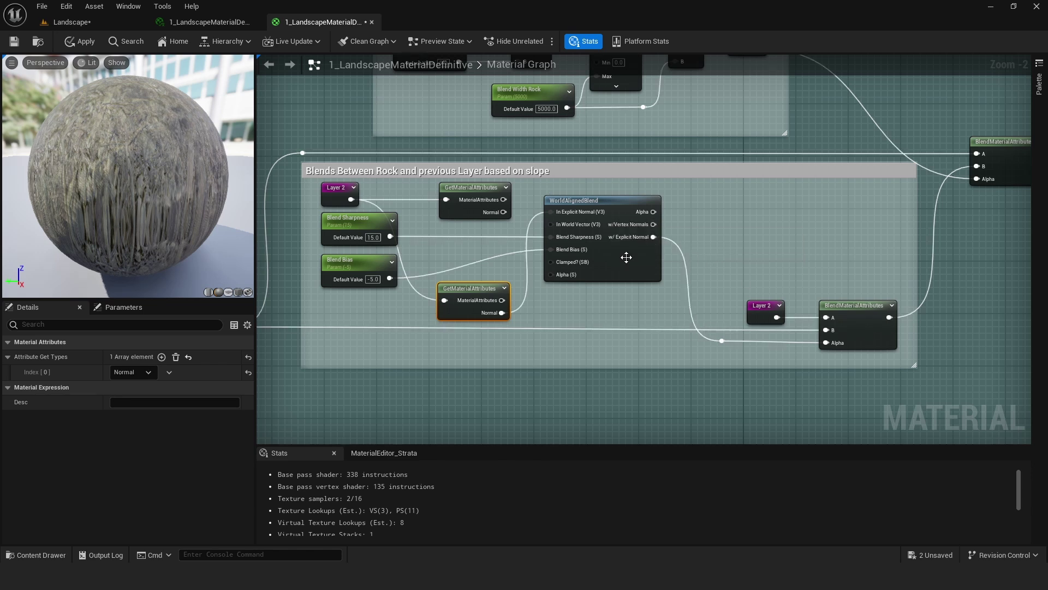
pyautogui.click(85, 42)
# Inspect the explicit-normal rock and grass blending on the cliffs and hills in the Landscape level
pyautogui.click(93, 23)
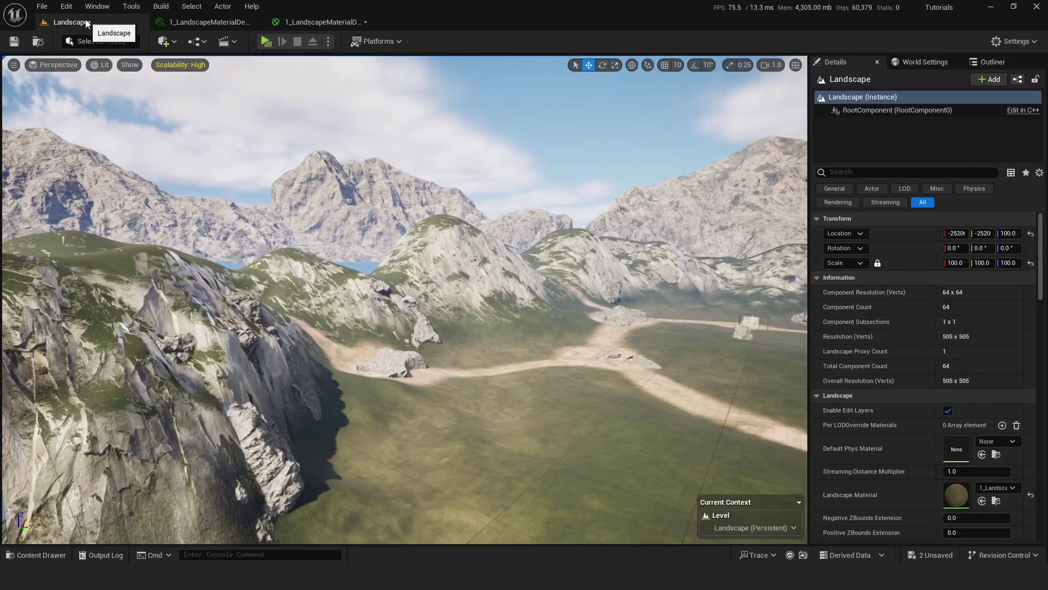
pyautogui.moveTo(426, 320); pyautogui.dragTo(399, 320, button='right')
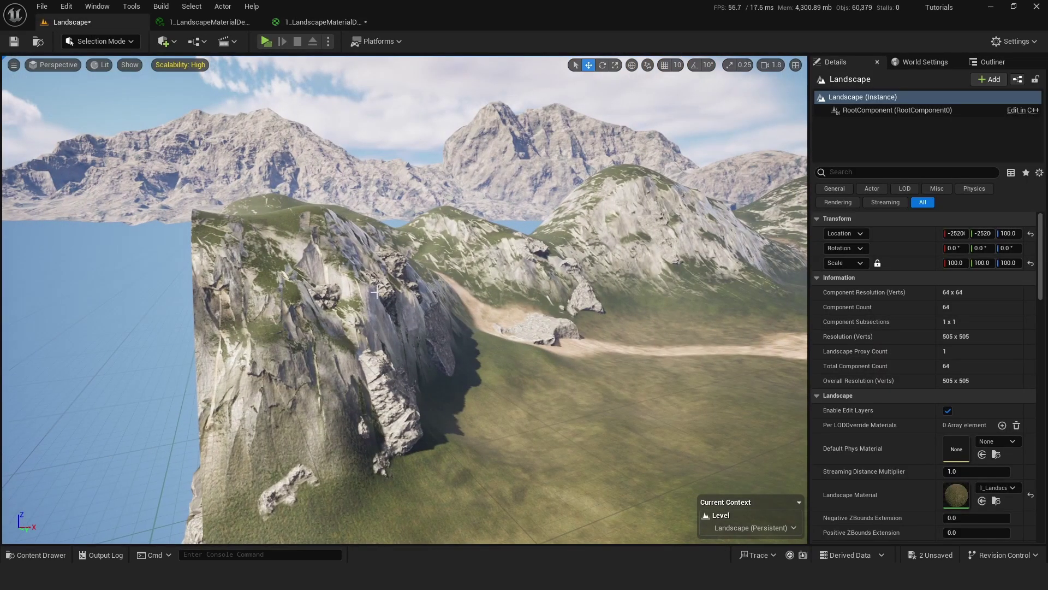
pyautogui.moveTo(333, 293); pyautogui.dragTo(284, 262, button='right')
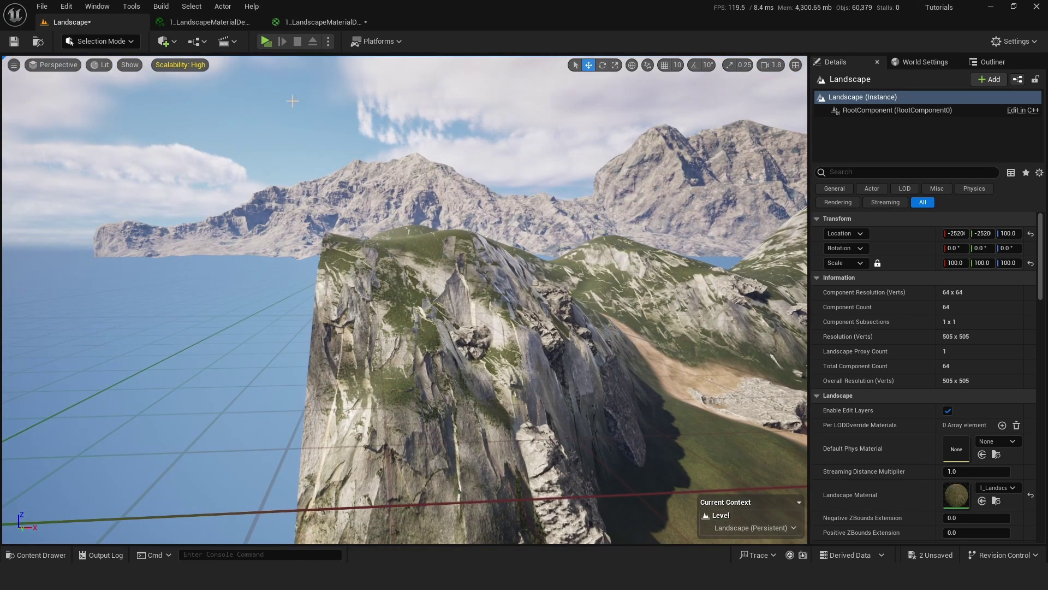
# Delete the unused GetMaterialAttributes node in the slope-blend group and move the connected one into its place beside Layer 2
pyautogui.click(323, 22)
pyautogui.click(474, 188)
pyautogui.press('Delete')
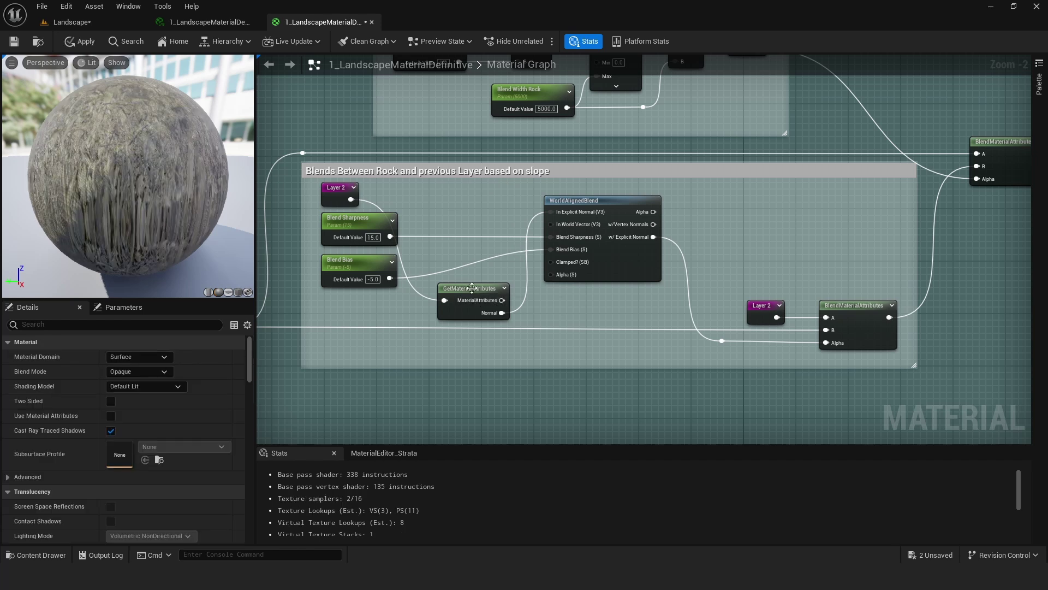
pyautogui.moveTo(473, 288); pyautogui.dragTo(449, 199)
pyautogui.click(735, 217)
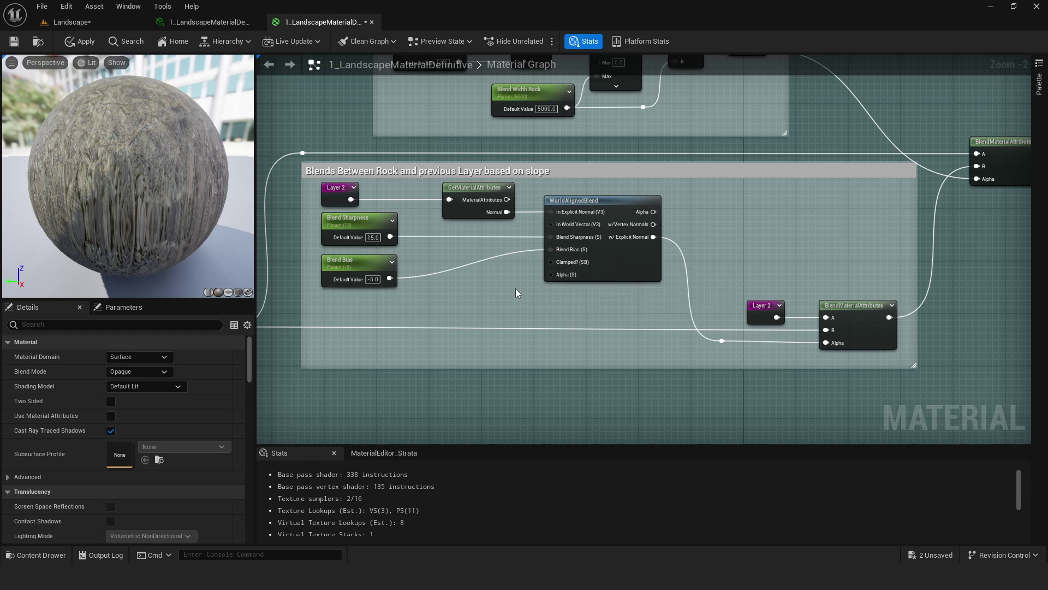
# Examine how the grass and path height blend feeds the rock slope-blend group and the final layer blend
pyautogui.moveTo(739, 256); pyautogui.dragTo(826, 232, button='right')
pyautogui.scroll(-1, 732, 244)
pyautogui.scroll(-1, 689, 296)
pyautogui.moveTo(572, 307); pyautogui.dragTo(445, 291, button='right')
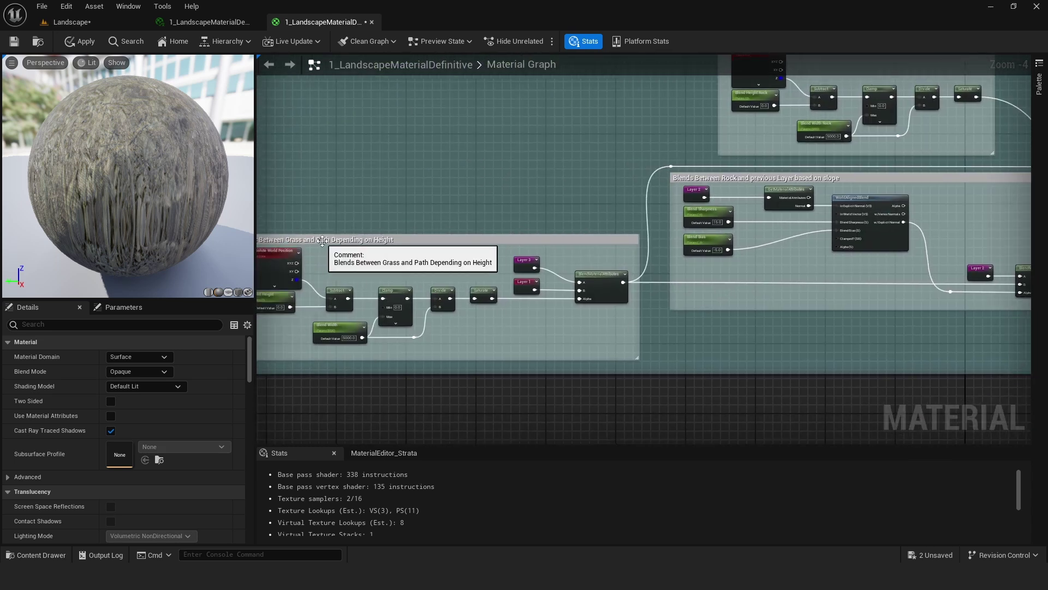
pyautogui.moveTo(585, 206); pyautogui.dragTo(566, 229, button='right')
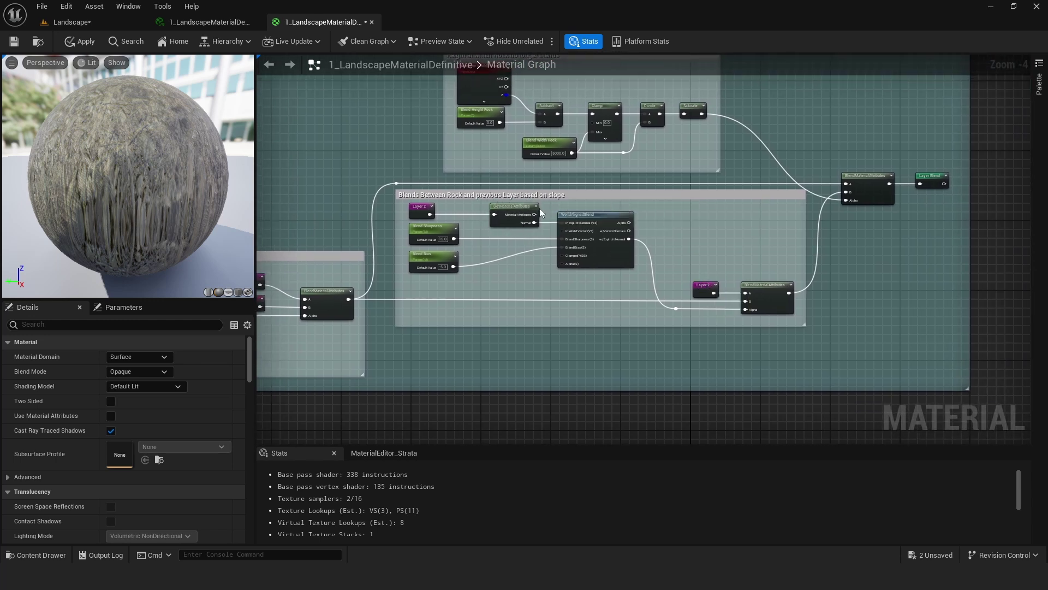
pyautogui.moveTo(703, 225); pyautogui.dragTo(648, 273, button='right')
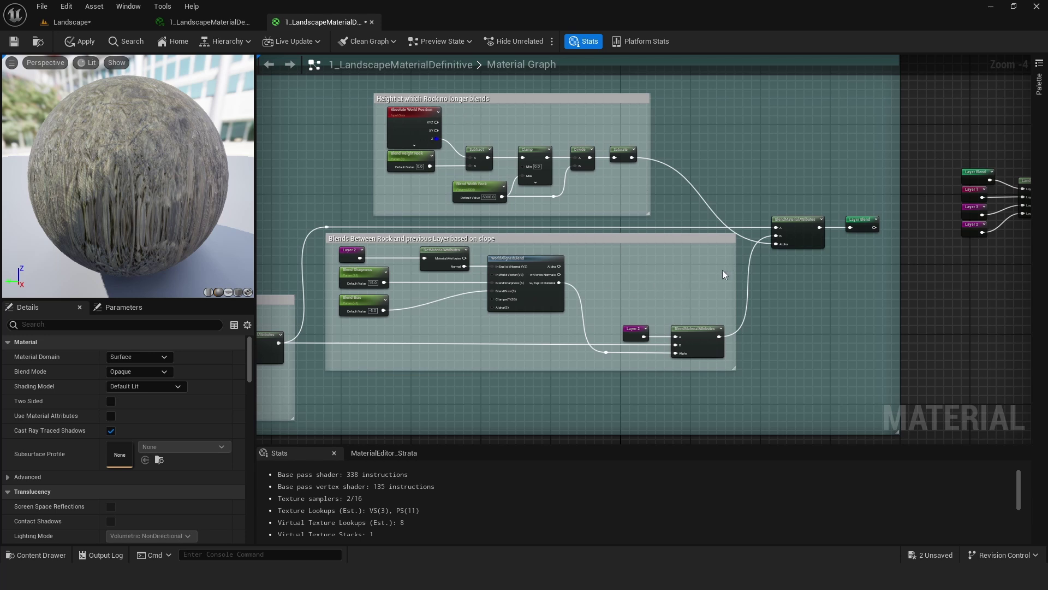
pyautogui.moveTo(606, 196); pyautogui.dragTo(812, 172, button='right')
pyautogui.moveTo(427, 230); pyautogui.dragTo(667, 218, button='right')
pyautogui.moveTo(347, 270); pyautogui.dragTo(595, 370)
# Examine the Blend Width Rock and Blend Height Rock parameters in the "Height at which Rock no longer blends" group
pyautogui.moveTo(716, 131); pyautogui.dragTo(390, 211, button='right')
pyautogui.scroll(2, 595, 224)
pyautogui.click(484, 208)
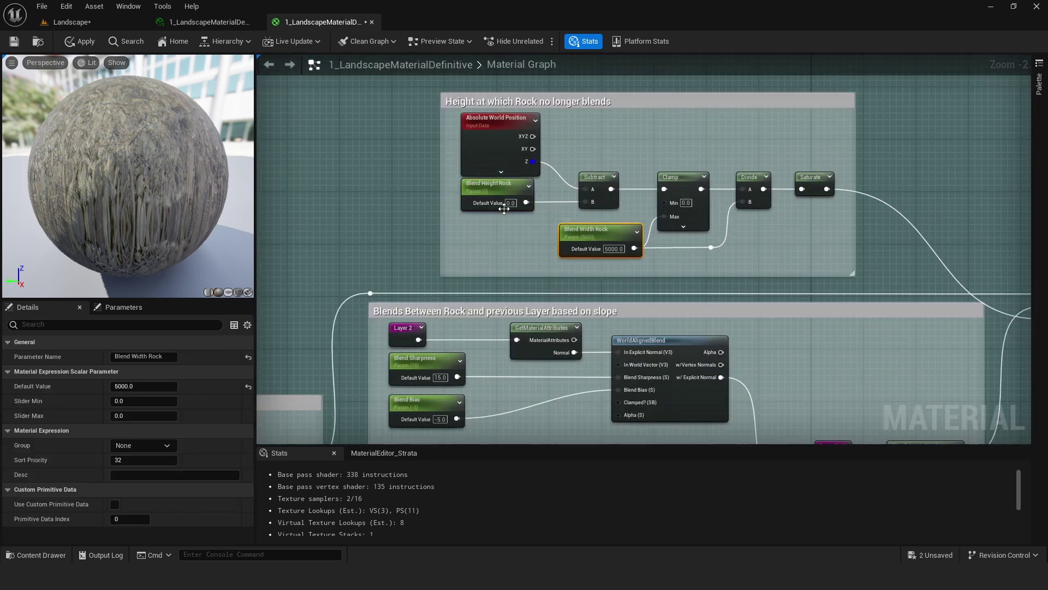
pyautogui.click(514, 189)
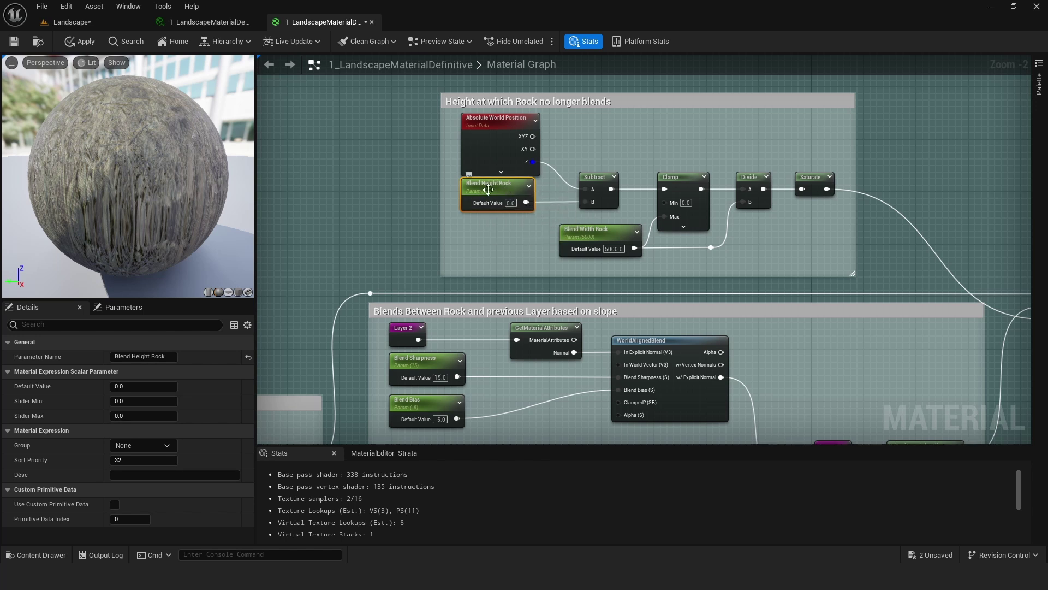
pyautogui.moveTo(708, 162); pyautogui.dragTo(612, 150, button='right')
pyautogui.scroll(-1, 692, 221)
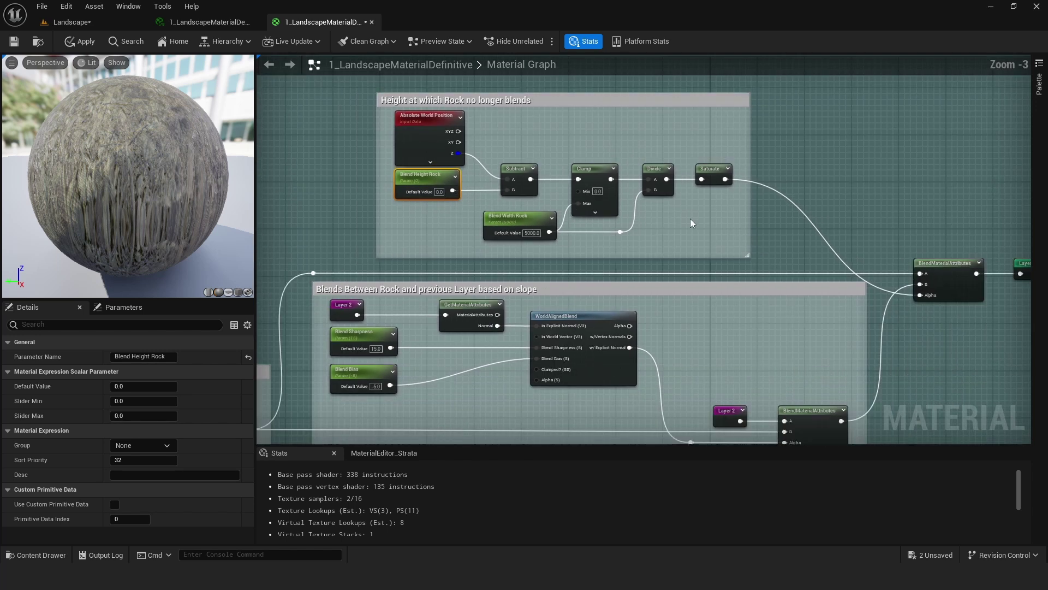
# Trace the A, B and Alpha inputs of the final BlendMaterialAttributes node back to the earlier blend groups
pyautogui.moveTo(703, 232); pyautogui.dragTo(576, 209, button='right')
pyautogui.click(804, 254)
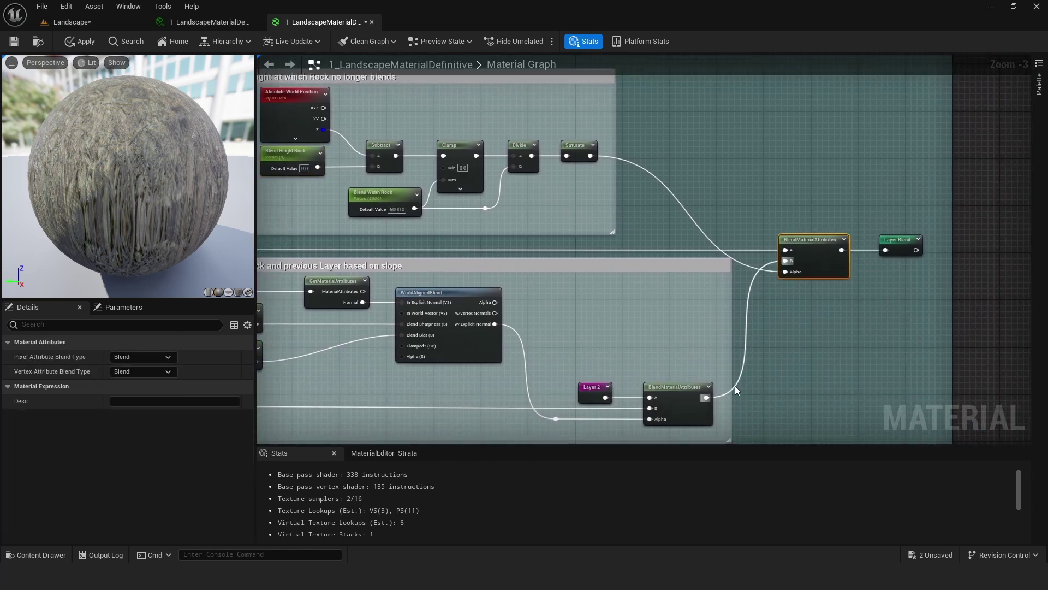
pyautogui.click(705, 397)
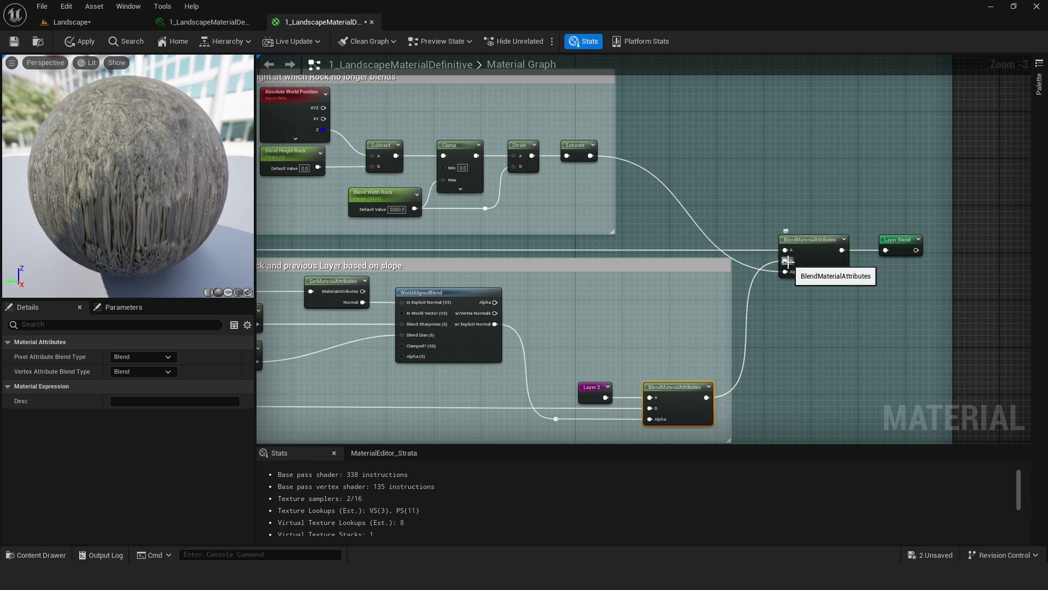
pyautogui.moveTo(603, 279); pyautogui.dragTo(824, 209, button='right')
pyautogui.click(311, 333)
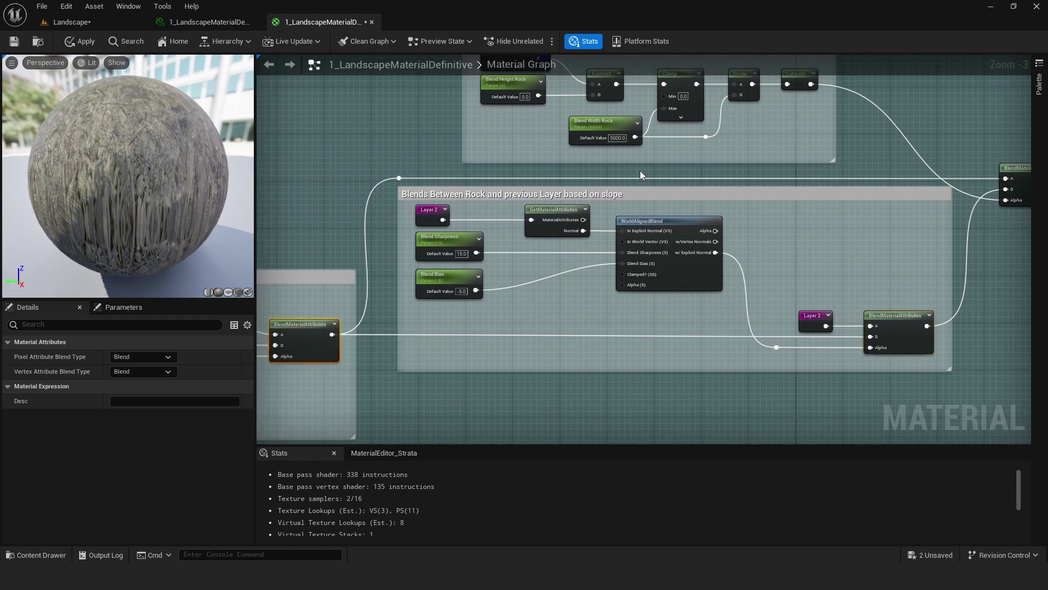
pyautogui.moveTo(997, 180); pyautogui.dragTo(797, 218, button='right')
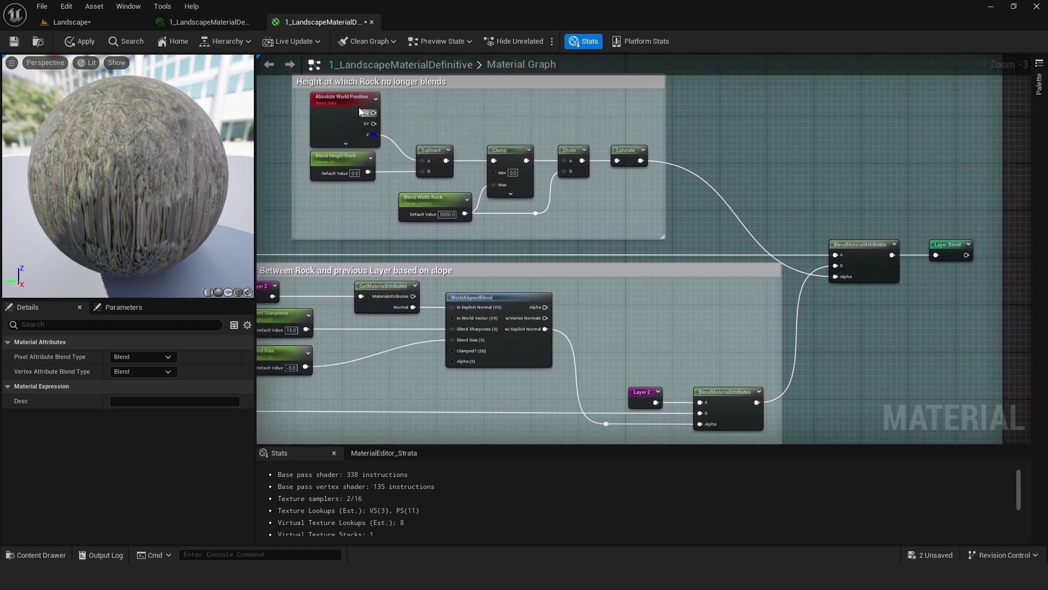
pyautogui.click(708, 237)
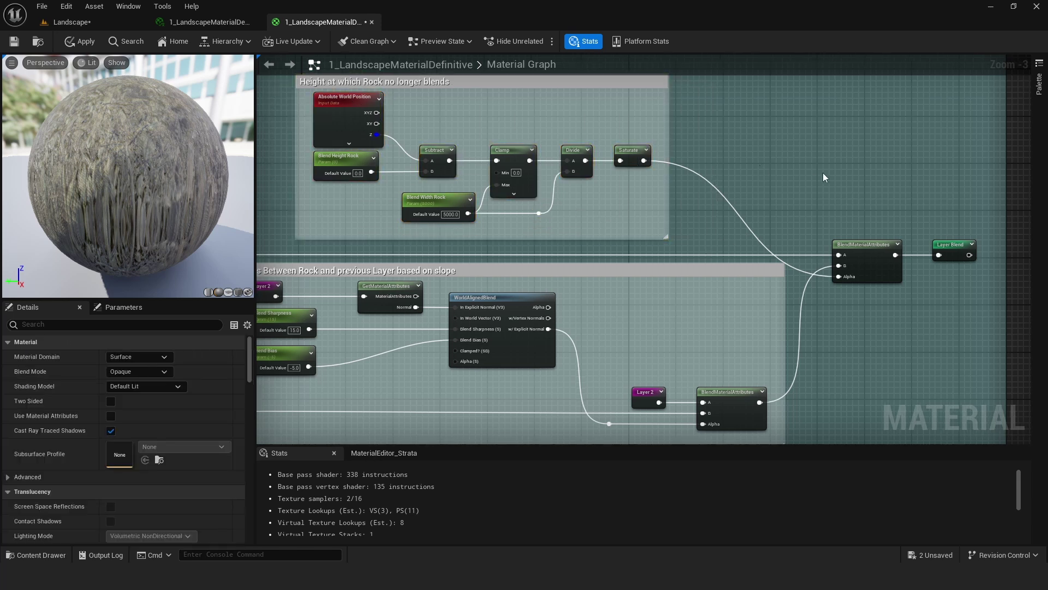
# Try a Named Reroute Declaration node on the final BlendMaterialAttributes output, and delete it again
pyautogui.moveTo(823, 173); pyautogui.dragTo(580, 186, button='right')
pyautogui.moveTo(651, 268); pyautogui.dragTo(696, 342)
pyautogui.write('rerout')
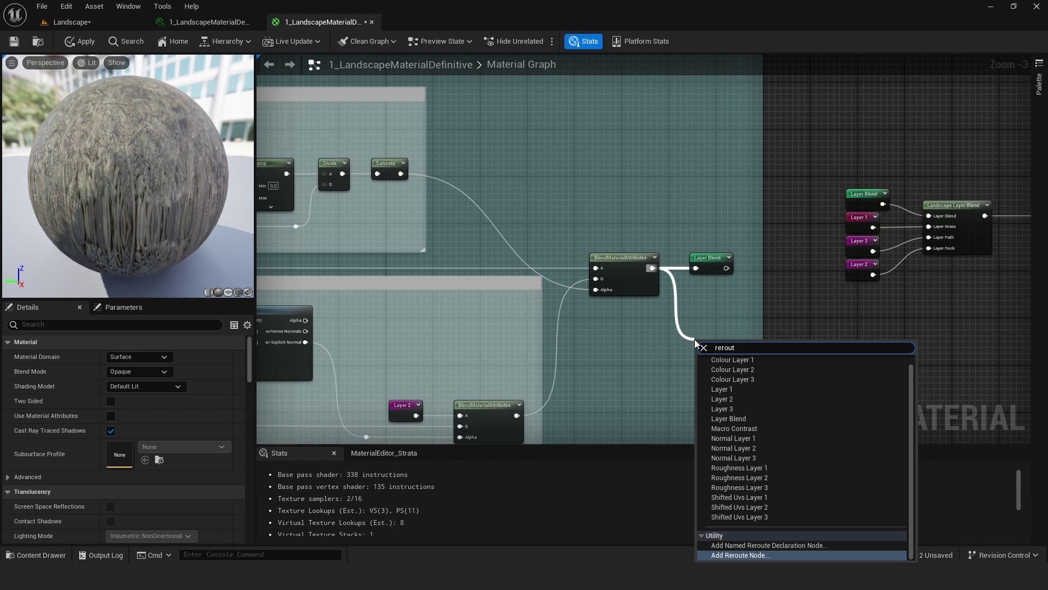
pyautogui.click(770, 545)
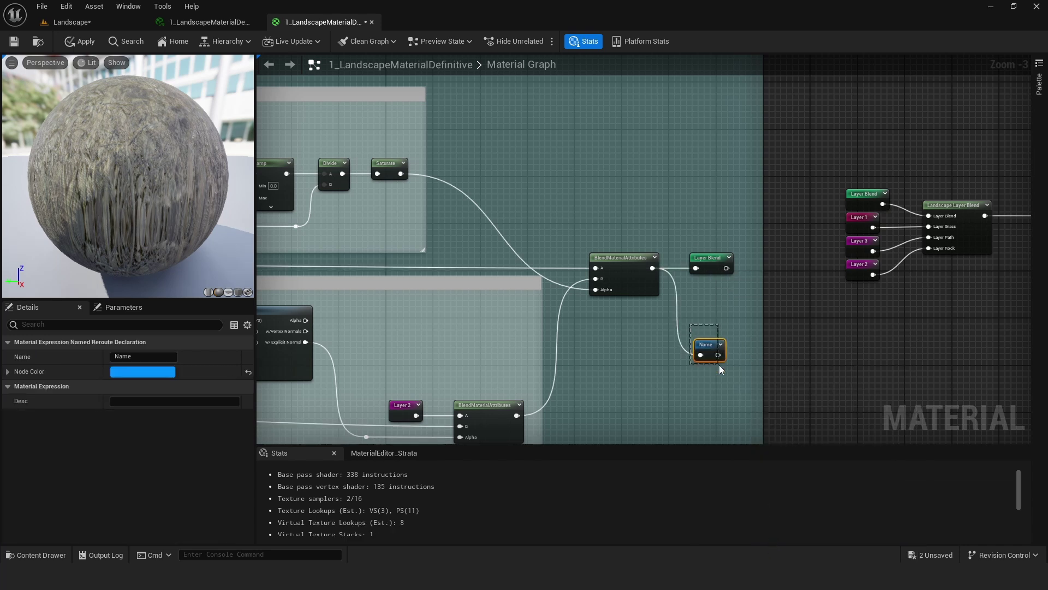
pyautogui.press('Delete')
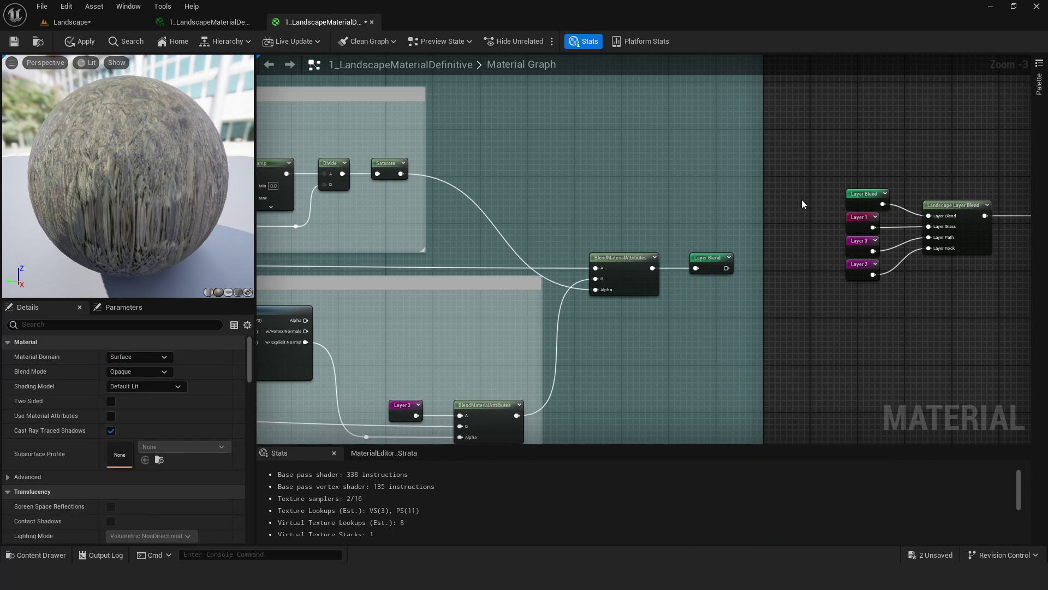
# Apply the landscape material changes and save all modified assets
pyautogui.moveTo(801, 198); pyautogui.dragTo(605, 205, button='right')
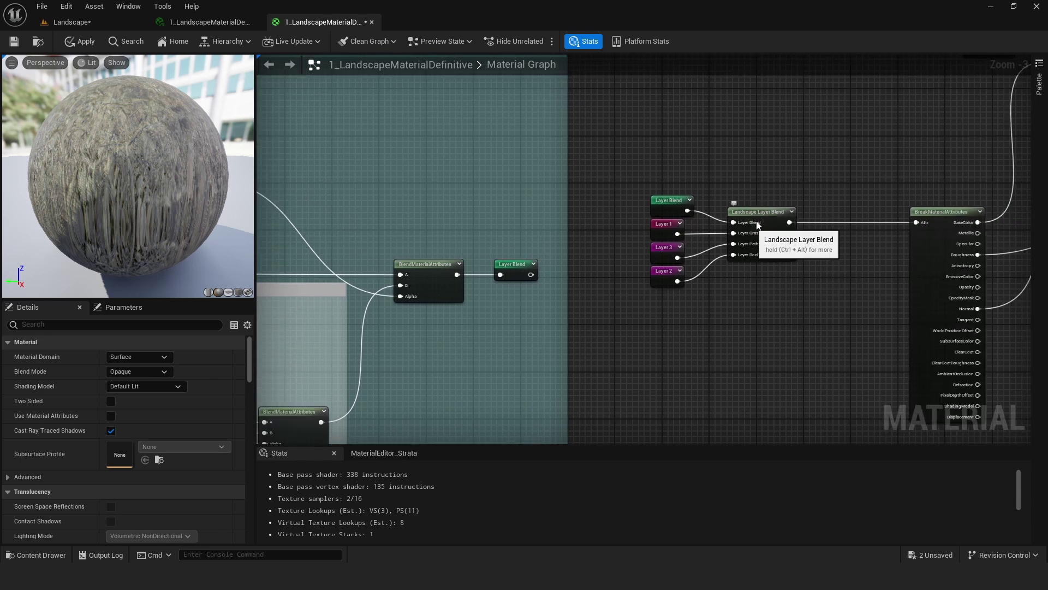
pyautogui.click(91, 45)
pyautogui.click(41, 6)
pyautogui.click(79, 75)
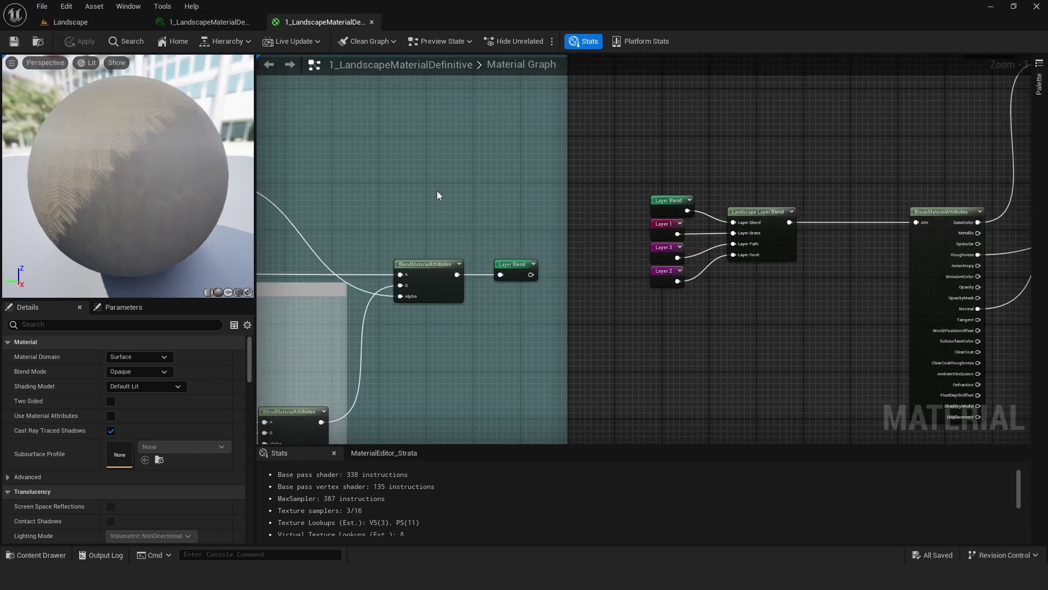
# Undock the 1_LandscapeMaterialDefinitive_Inst editor as a taller floating window and place it over the Landscape level beside the terrain view
pyautogui.click(68, 22)
pyautogui.click(209, 23)
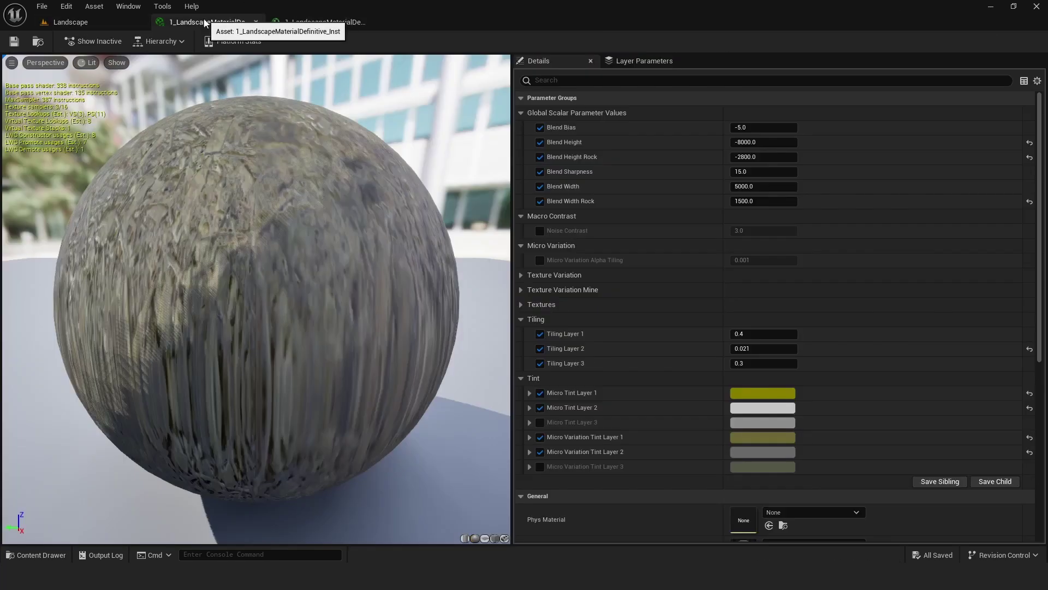
pyautogui.moveTo(206, 25); pyautogui.dragTo(538, 131)
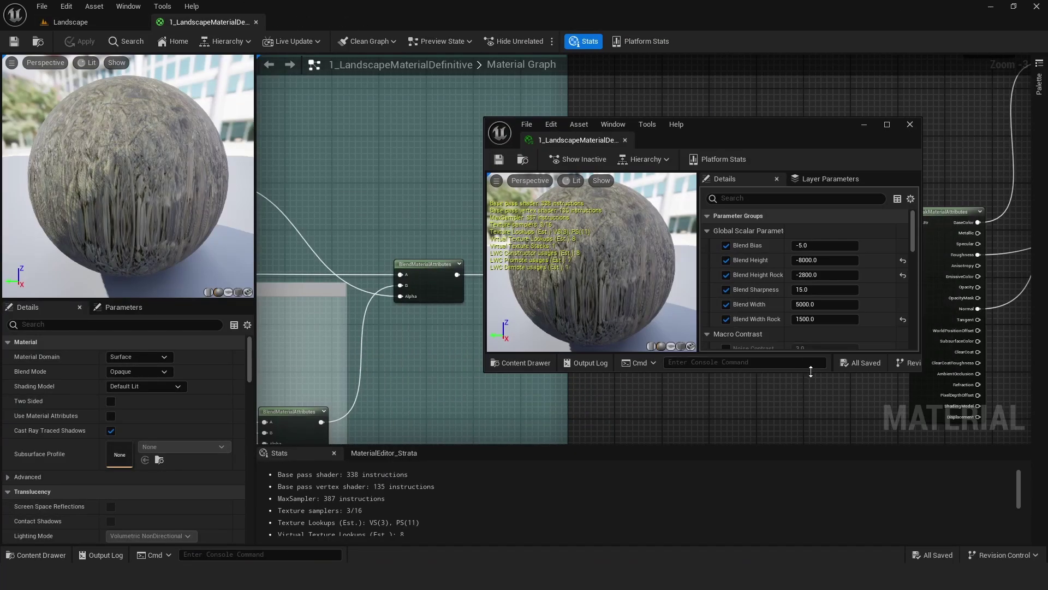
pyautogui.moveTo(811, 372); pyautogui.dragTo(806, 431)
pyautogui.click(70, 23)
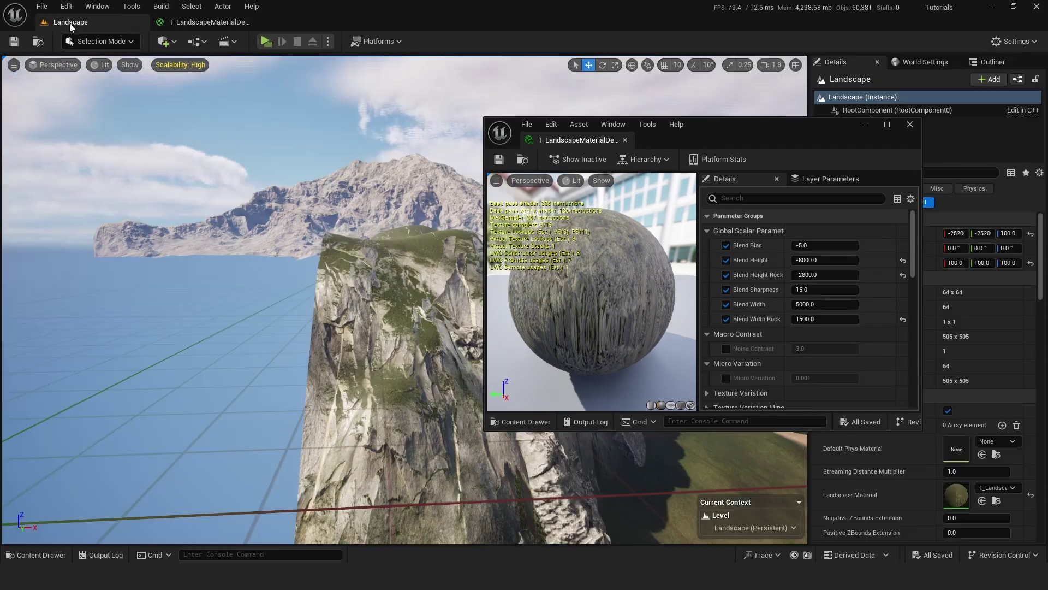
pyautogui.moveTo(717, 141); pyautogui.dragTo(836, 87)
pyautogui.moveTo(815, 377); pyautogui.dragTo(816, 453)
pyautogui.moveTo(492, 327); pyautogui.dragTo(710, 415, button='right')
pyautogui.press('s')
pyautogui.moveTo(479, 287); pyautogui.dragTo(530, 268, button='right')
# Examine the Blend Height and Blend Width parameters in the "Blends Between Grass and Path Depending on Height" group
pyautogui.click(199, 24)
pyautogui.moveTo(363, 232); pyautogui.dragTo(452, 212, button='right')
pyautogui.scroll(-5, 417, 262)
pyautogui.moveTo(367, 276); pyautogui.dragTo(570, 258, button='right')
pyautogui.scroll(6, 323, 246)
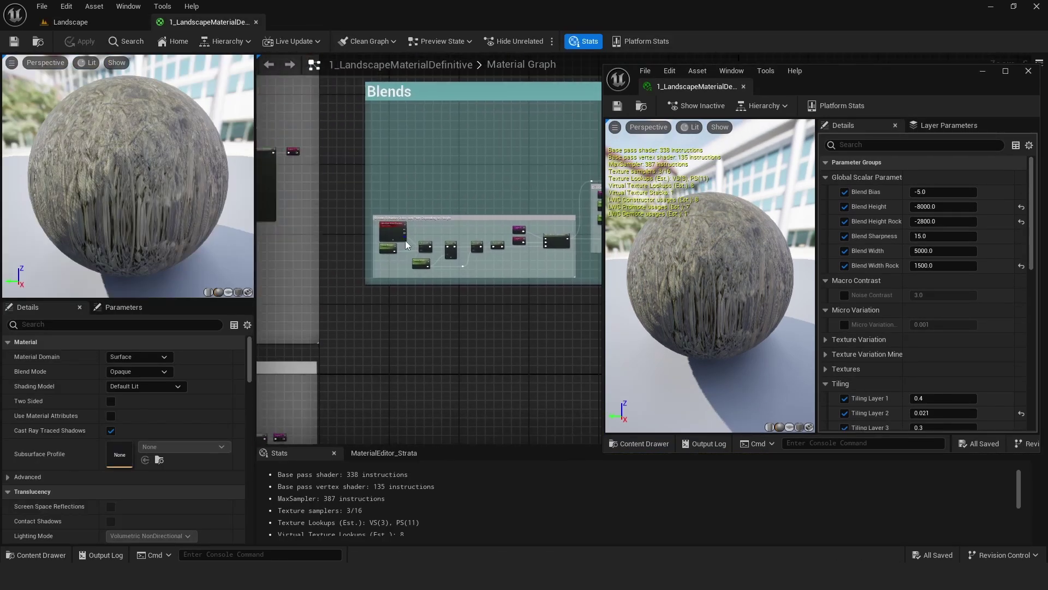
pyautogui.moveTo(405, 281); pyautogui.dragTo(348, 286, button='right')
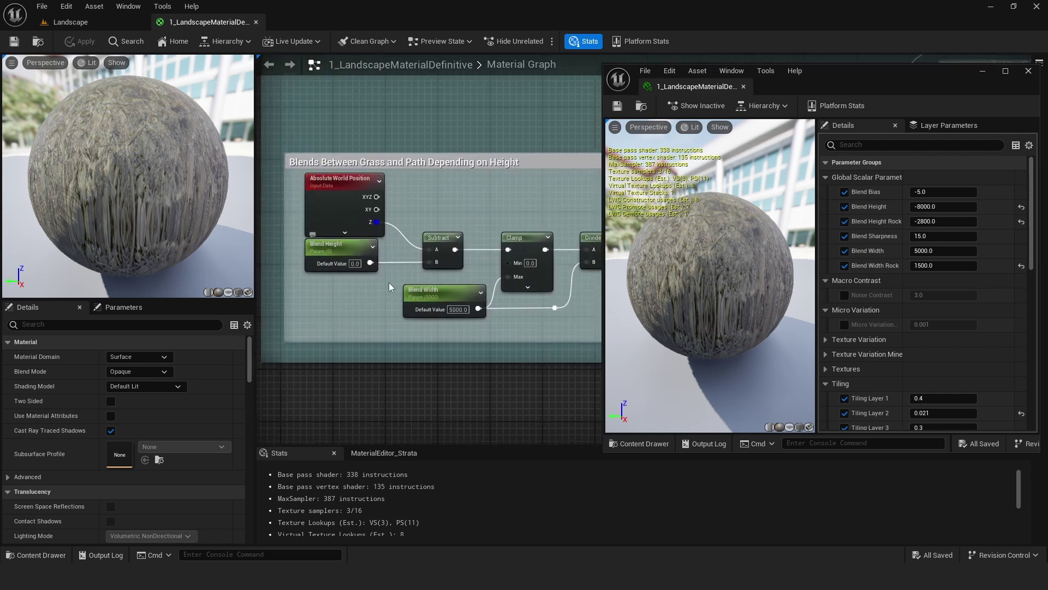
# Raise the material instance's Blend Height to about -6872.76 over the Landscape level
pyautogui.click(119, 23)
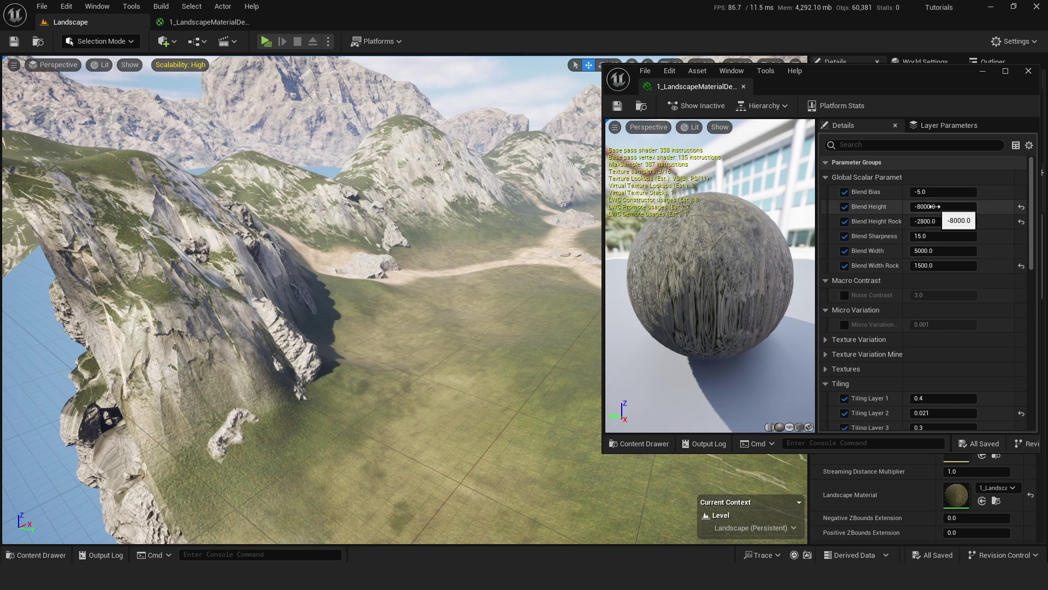
pyautogui.moveTo(924, 206)
pyautogui.mouseDown()
pyautogui.moveTo(1008, 206)
pyautogui.moveTo(952, 206)
pyautogui.moveTo(982, 206)
pyautogui.mouseUp()
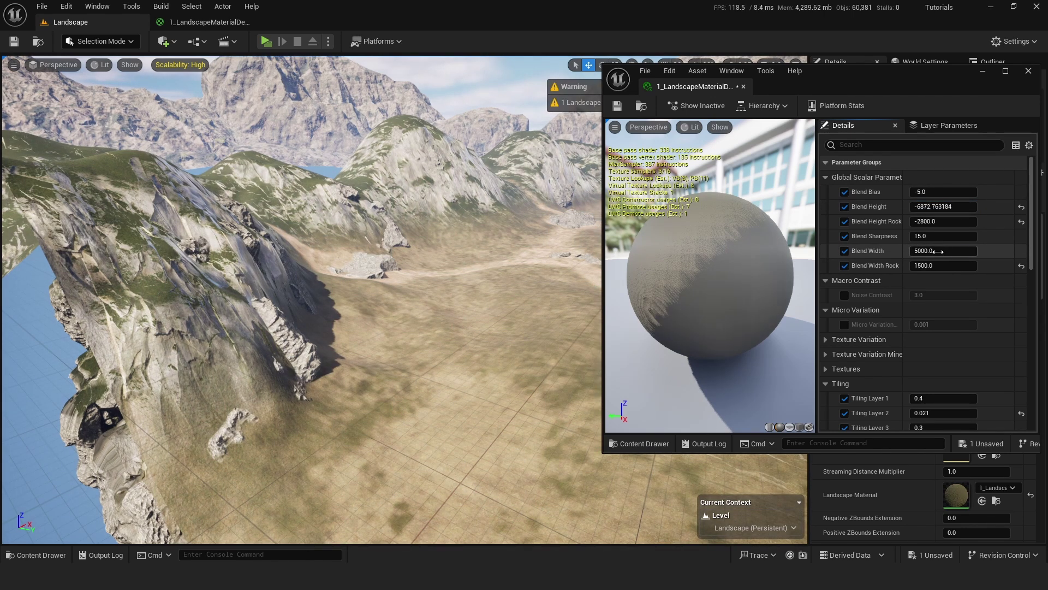
# Try a Blend Width of about 3684.80 on the terrain and set it back to 5000
pyautogui.moveTo(937, 251); pyautogui.dragTo(925, 251)
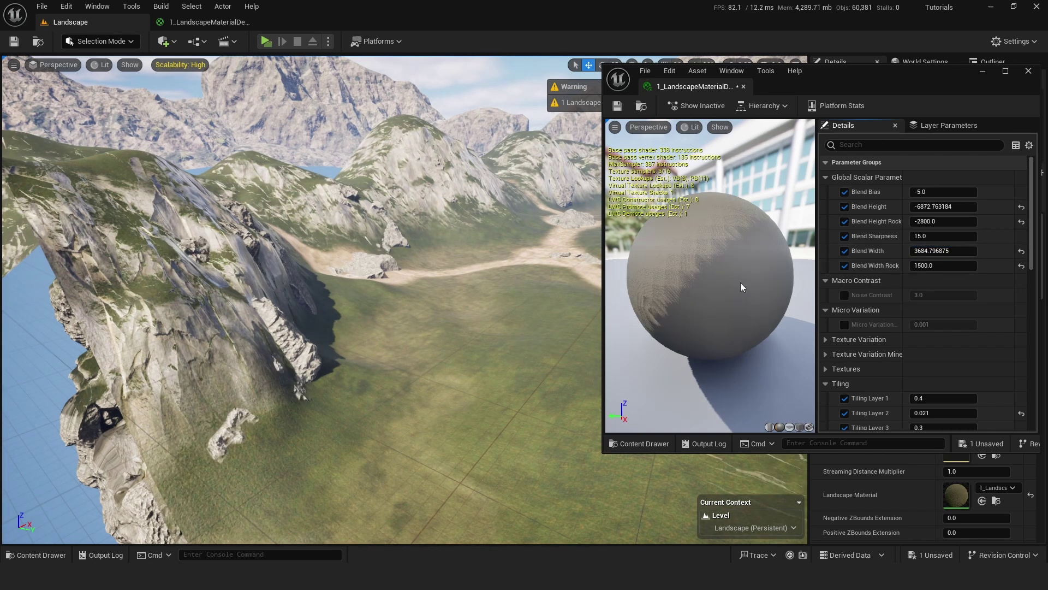
pyautogui.click(930, 250)
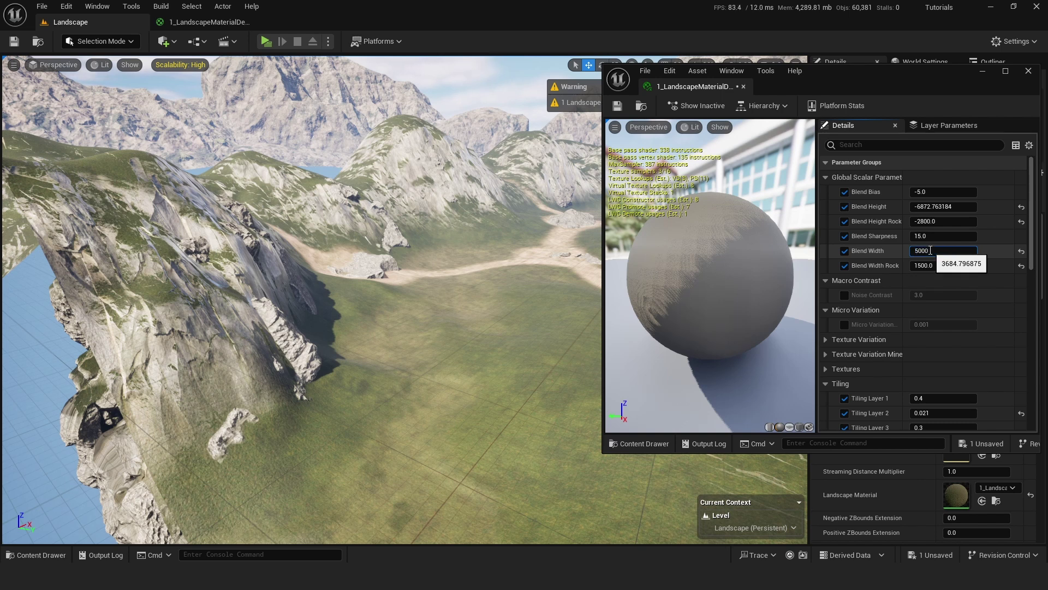
pyautogui.press('Return')
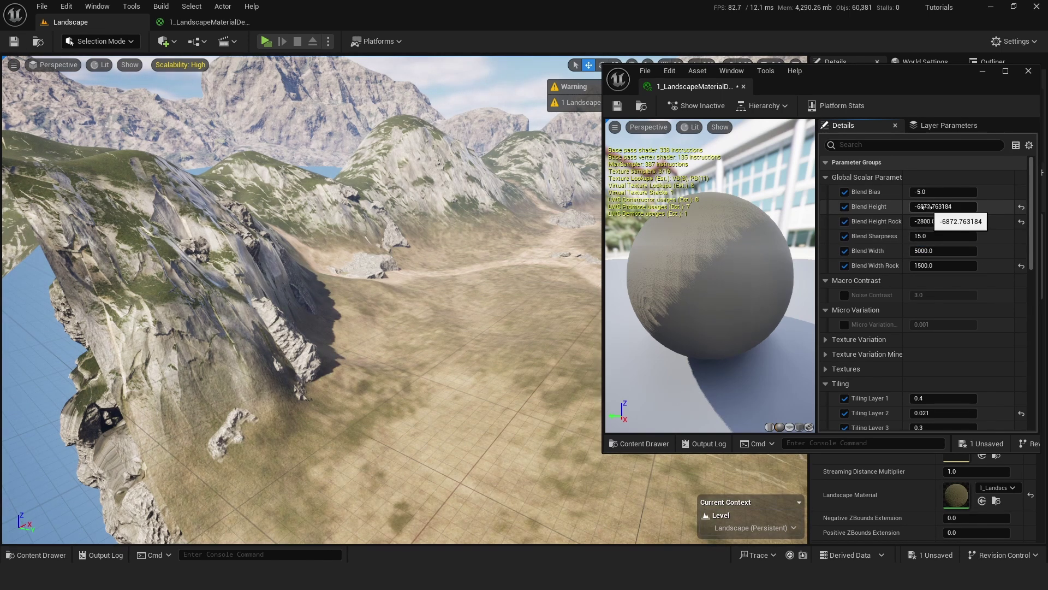
# Set the material instance's Blend Height to -8000 and save the instance
pyautogui.click(930, 207)
pyautogui.write('-8')
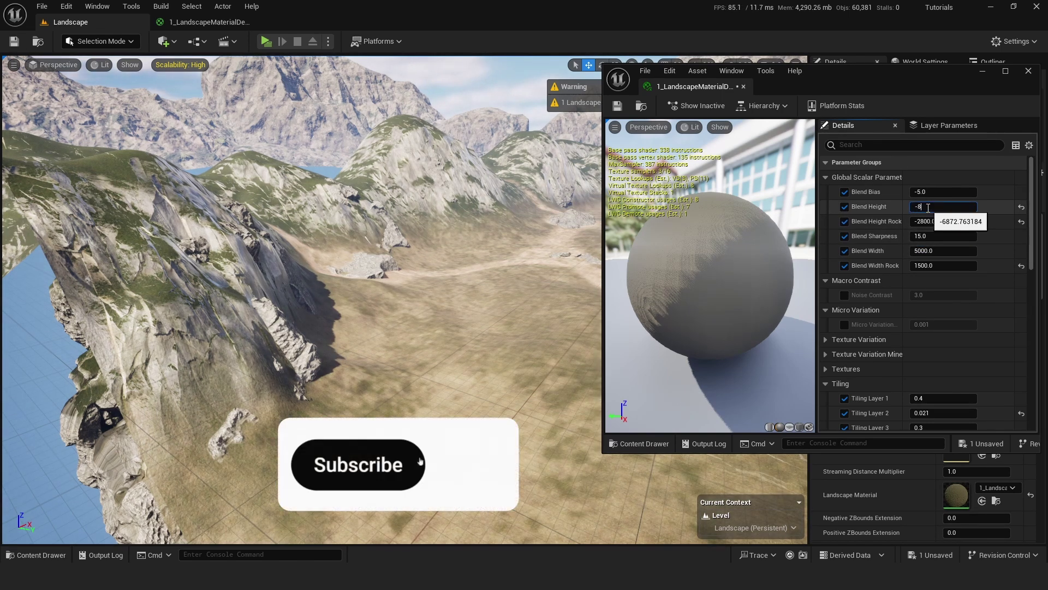
pyautogui.write('000')
pyautogui.press('Return')
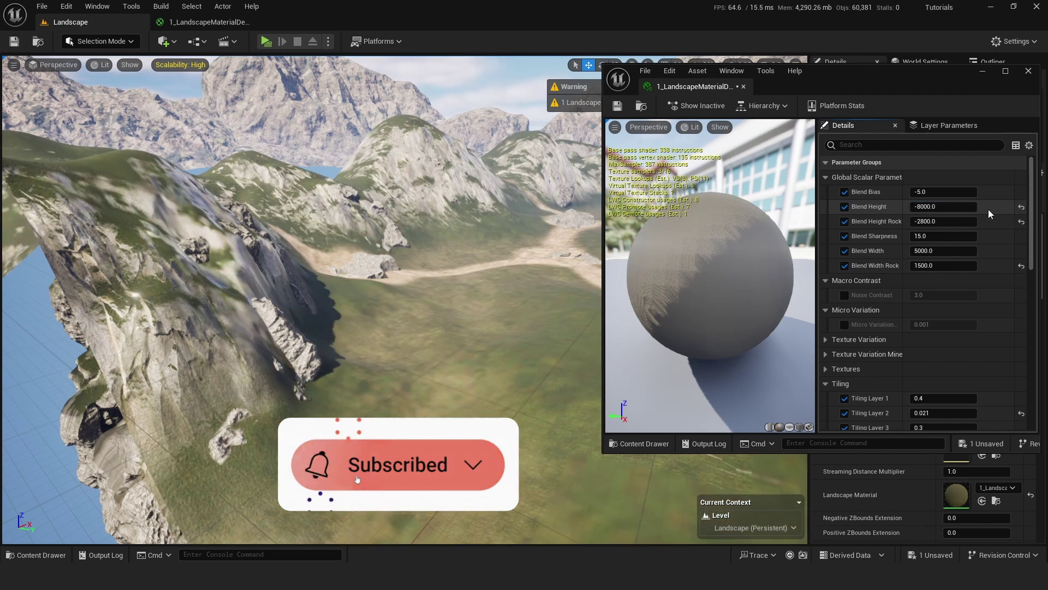
pyautogui.click(617, 105)
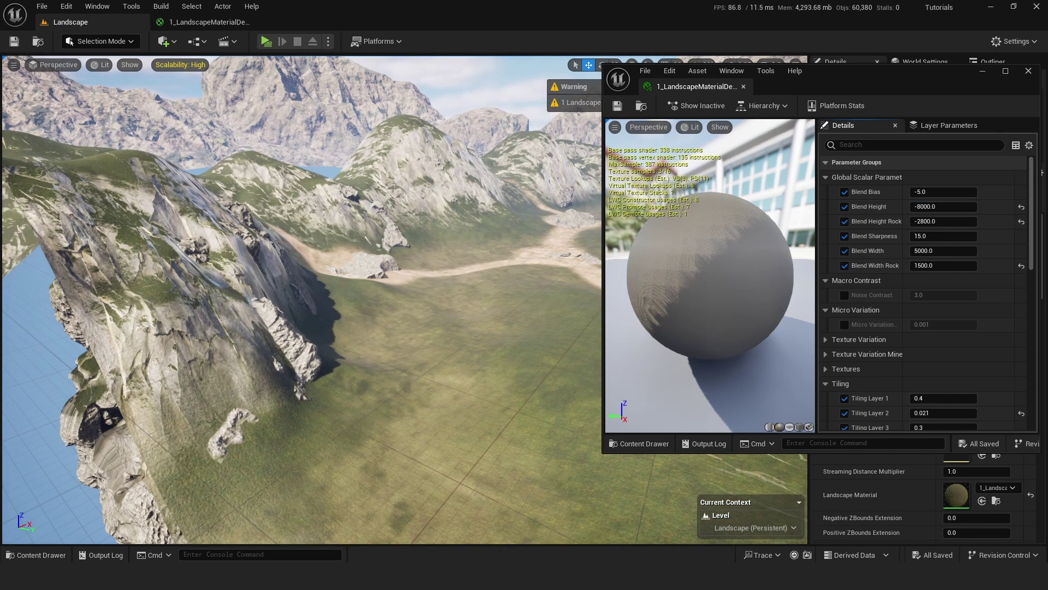
# Examine the Blend Sharpness and Blend Bias parameters in the material graph's "Blends Between Rock and previous Layer based on slope" group
pyautogui.moveTo(800, 86); pyautogui.dragTo(687, 155)
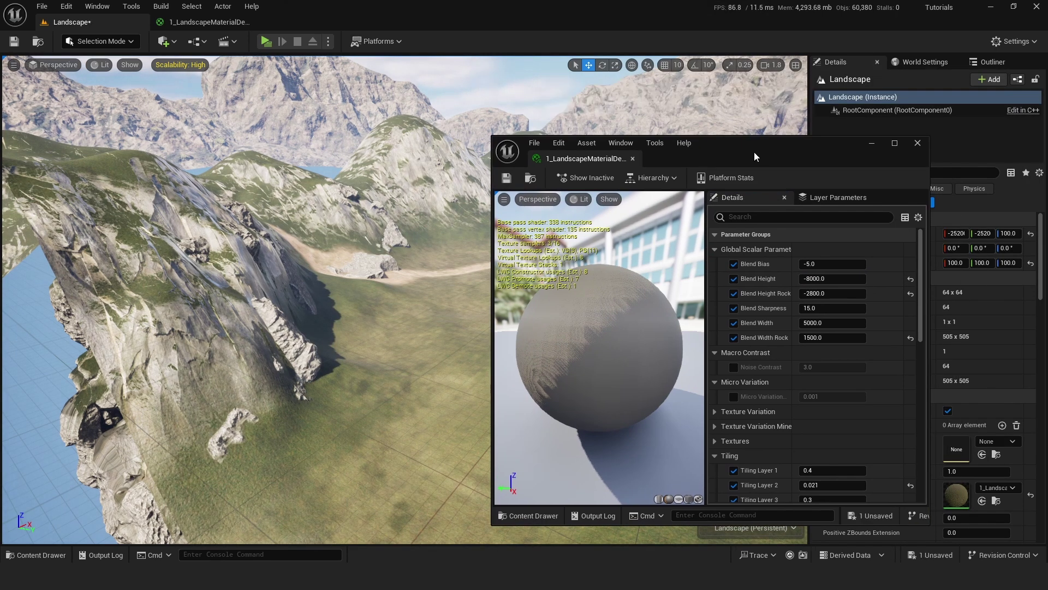
pyautogui.moveTo(754, 152); pyautogui.dragTo(830, 73)
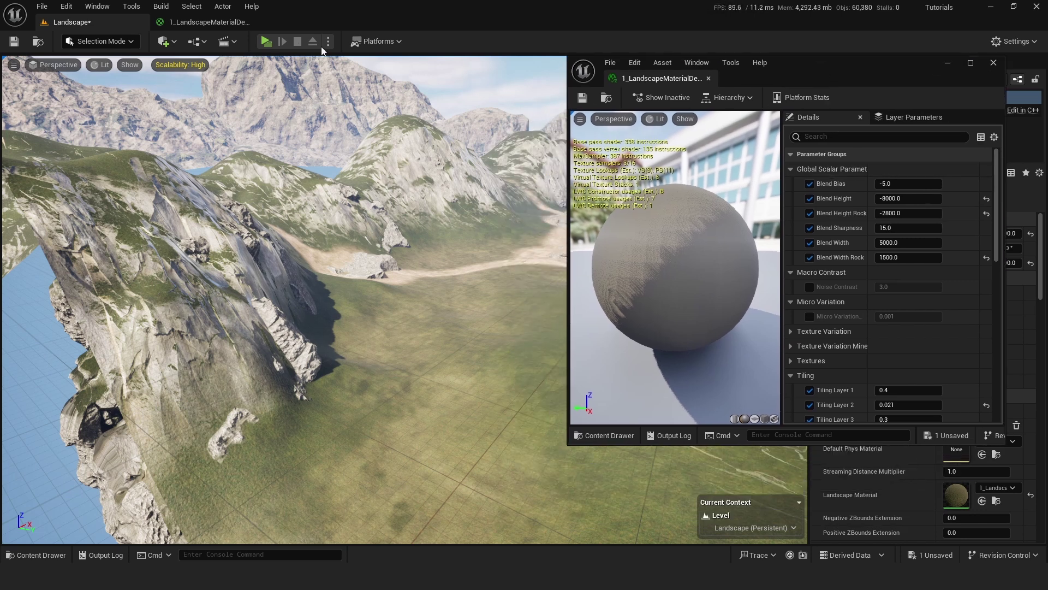
pyautogui.click(207, 22)
pyautogui.moveTo(490, 226); pyautogui.dragTo(260, 224, button='right')
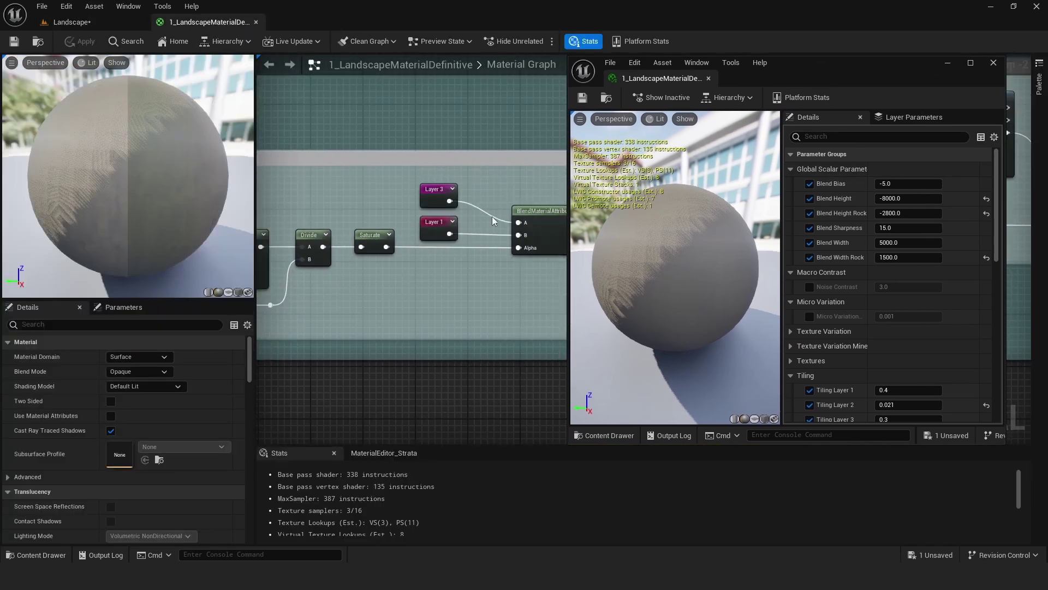
pyautogui.moveTo(540, 184); pyautogui.dragTo(274, 170, button='right')
pyautogui.moveTo(491, 205); pyautogui.dragTo(395, 311, button='right')
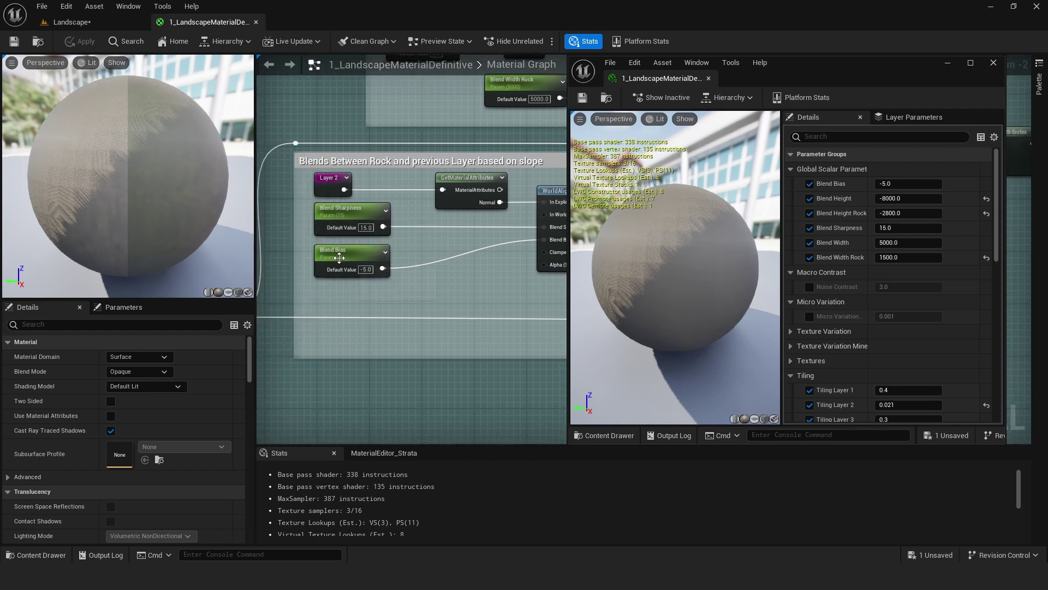
# Try a Blend Bias of about -5.45 over the Landscape level and restore it to -5
pyautogui.click(79, 24)
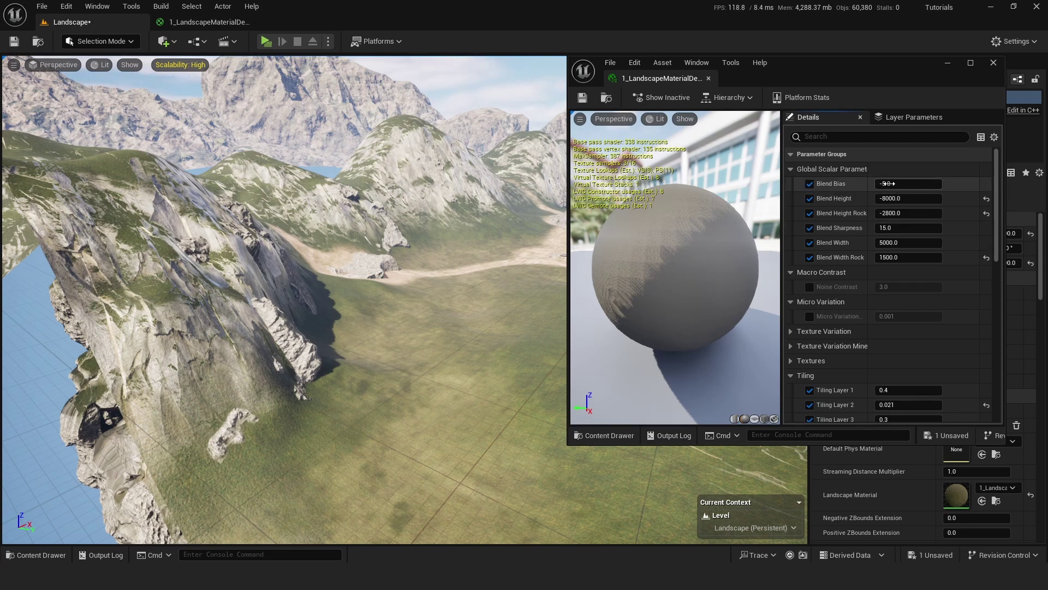
pyautogui.moveTo(887, 183)
pyautogui.mouseDown()
pyautogui.moveTo(898, 184)
pyautogui.moveTo(879, 184)
pyautogui.mouseUp()
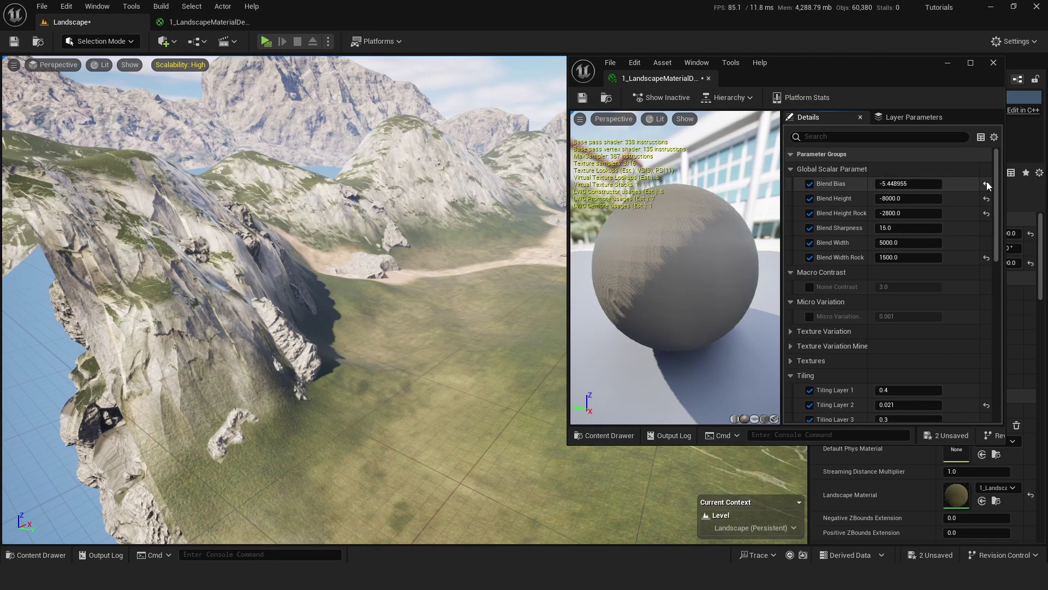
pyautogui.click(809, 183)
pyautogui.click(810, 183)
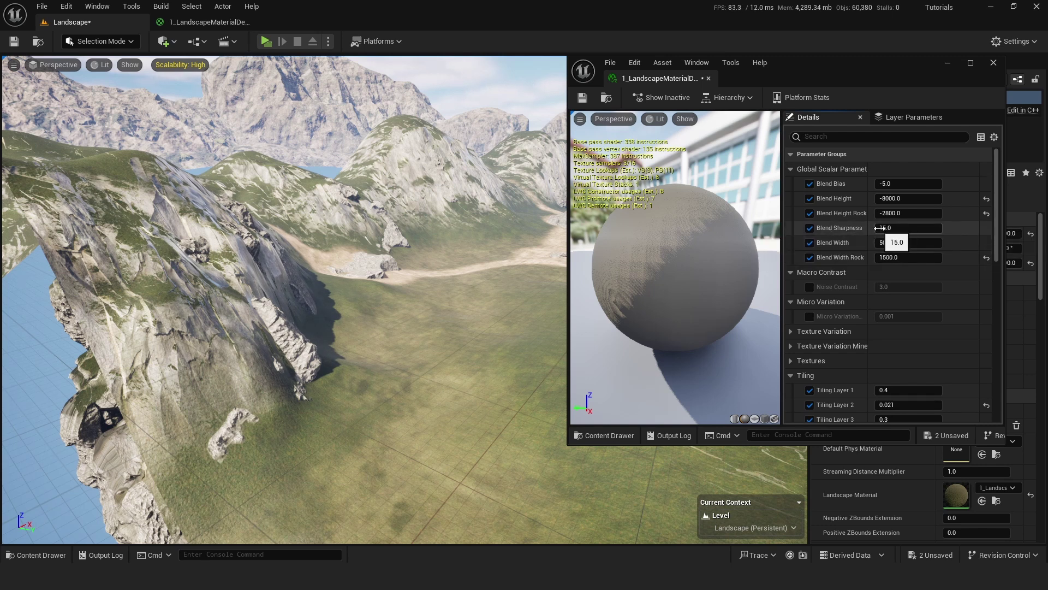
# Try a Blend Sharpness of about 15.33 on the terrain and reset it to 15
pyautogui.moveTo(888, 228)
pyautogui.mouseDown()
pyautogui.moveTo(926, 227)
pyautogui.moveTo(872, 228)
pyautogui.mouseUp()
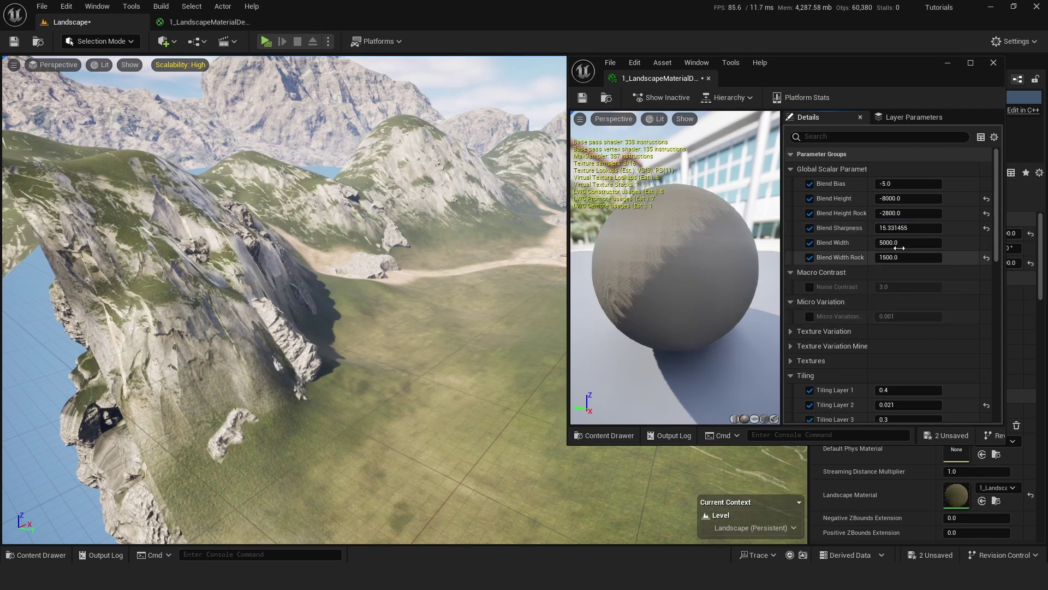
pyautogui.click(987, 228)
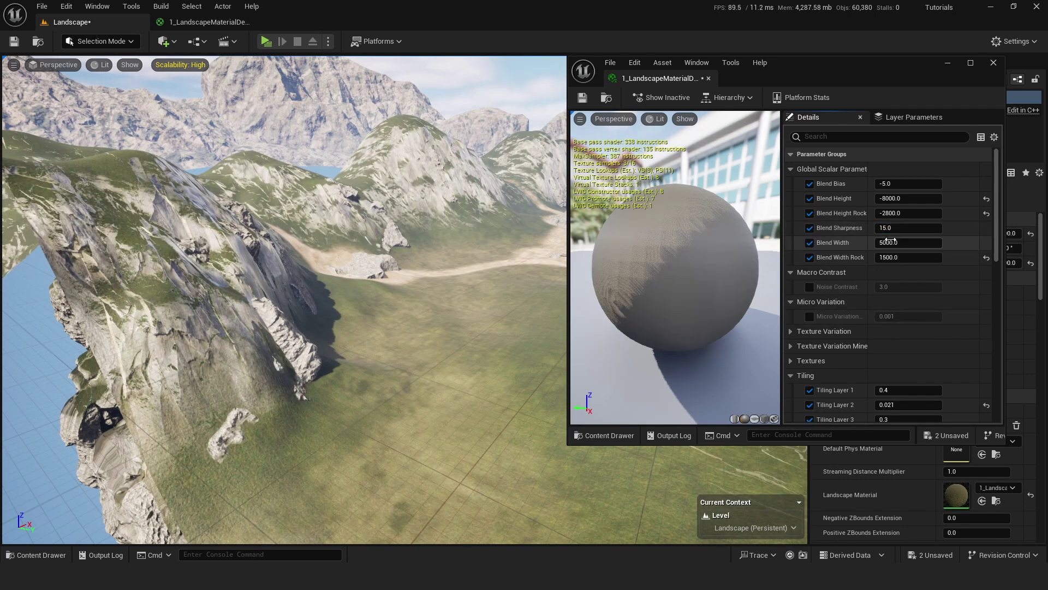
pyautogui.click(809, 227)
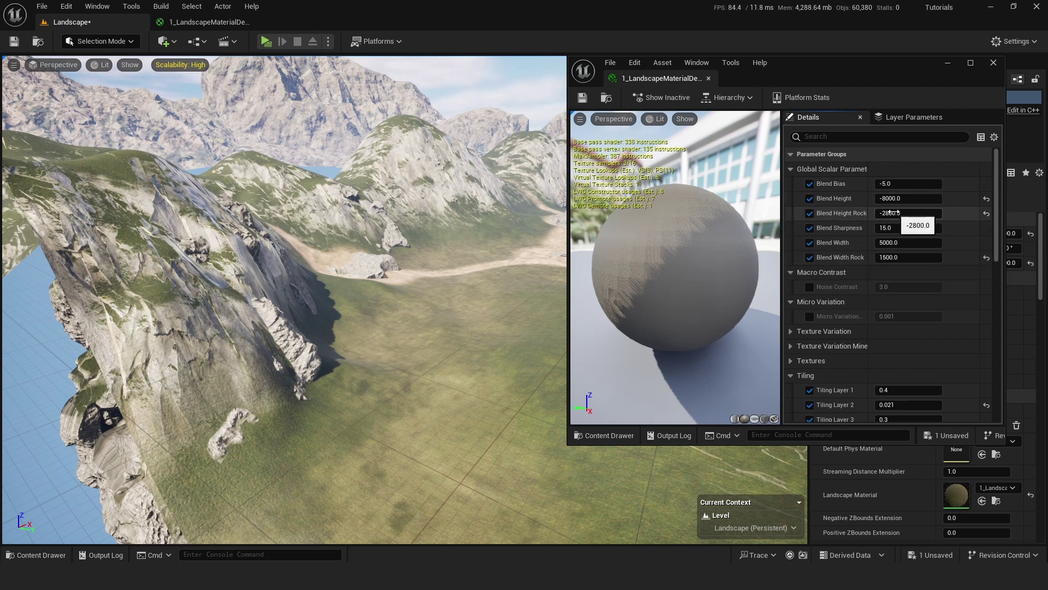
# Lower Blend Height Rock to about -4969.54 and inspect the rock coverage on the grass and the cliff
pyautogui.moveTo(894, 213); pyautogui.dragTo(841, 213)
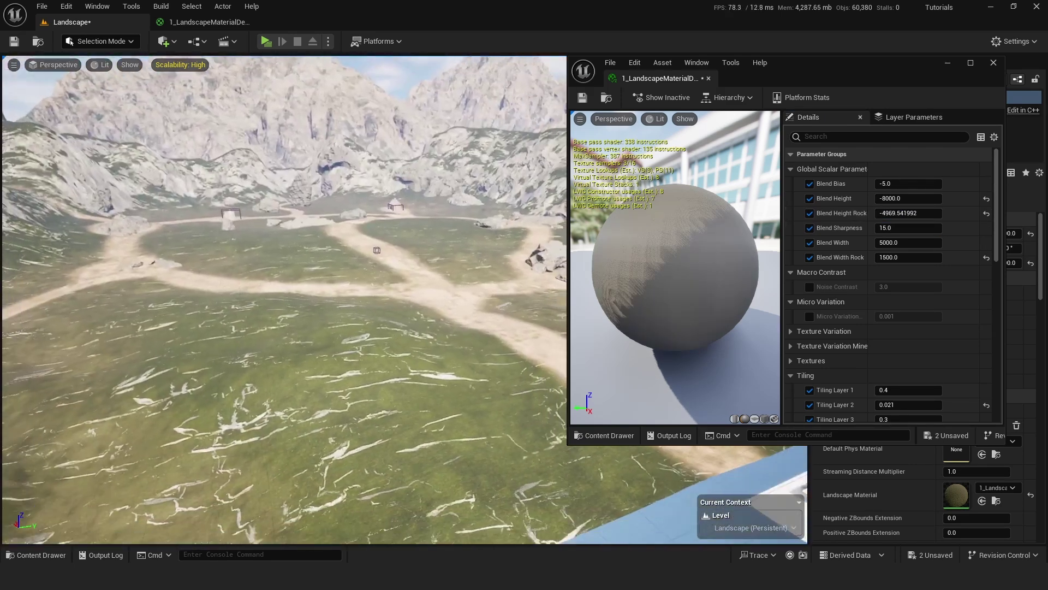
pyautogui.moveTo(238, 378); pyautogui.dragTo(238, 378, button='right')
pyautogui.press('s')
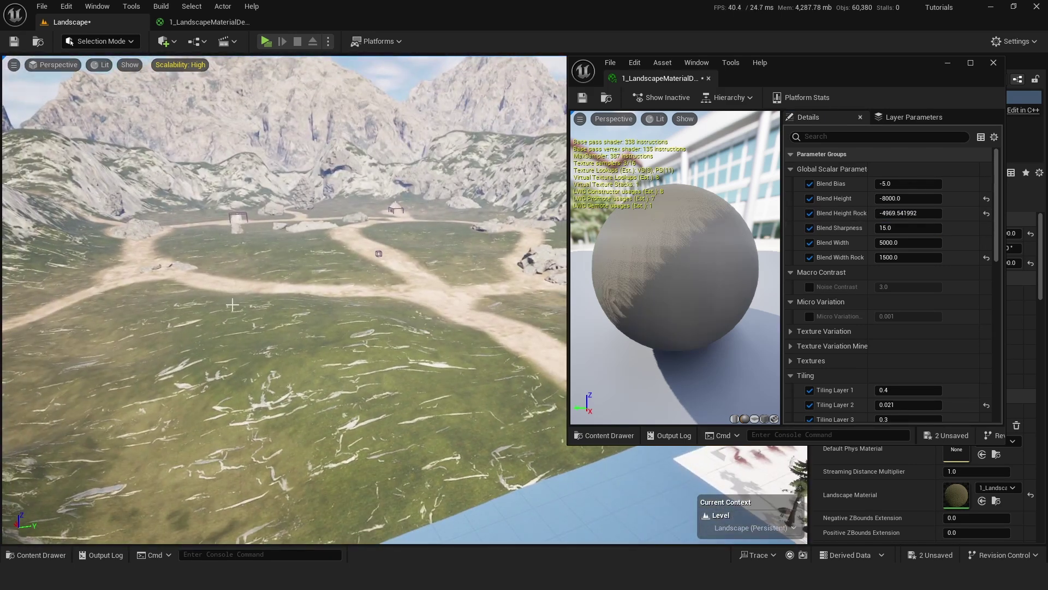
pyautogui.moveTo(259, 308); pyautogui.dragTo(142, 308, button='right')
pyautogui.press('w')
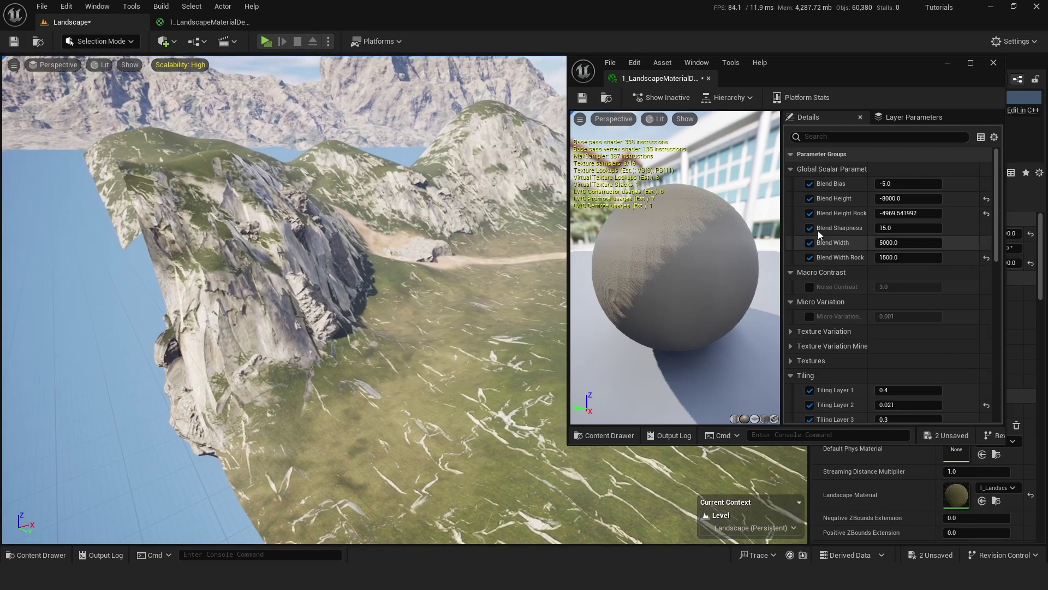
# Try a Blend Height Rock of about -2392.65 and set it back to -2800
pyautogui.moveTo(889, 213); pyautogui.dragTo(956, 213)
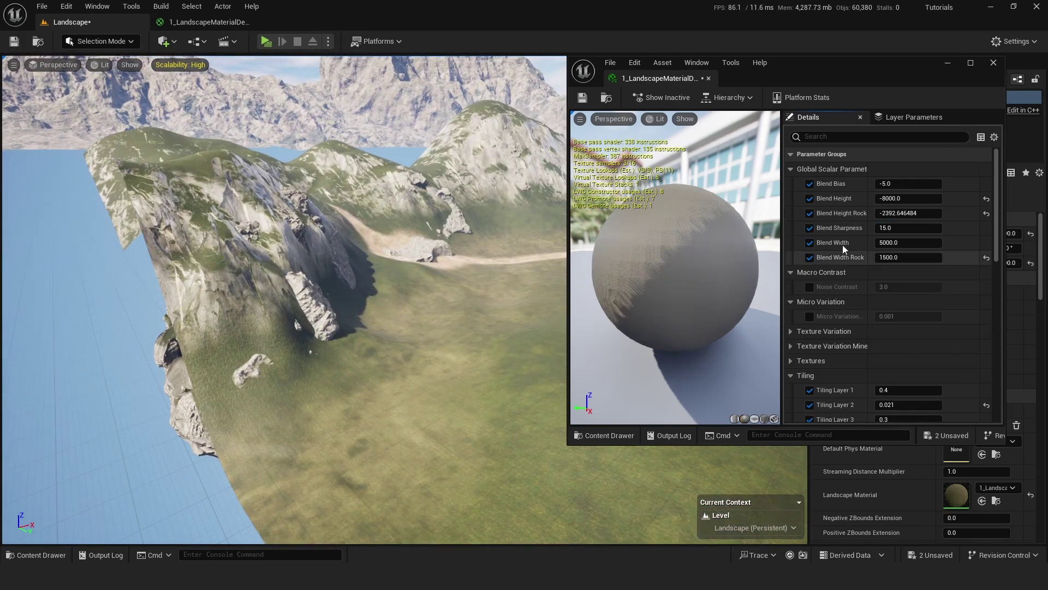
pyautogui.click(893, 213)
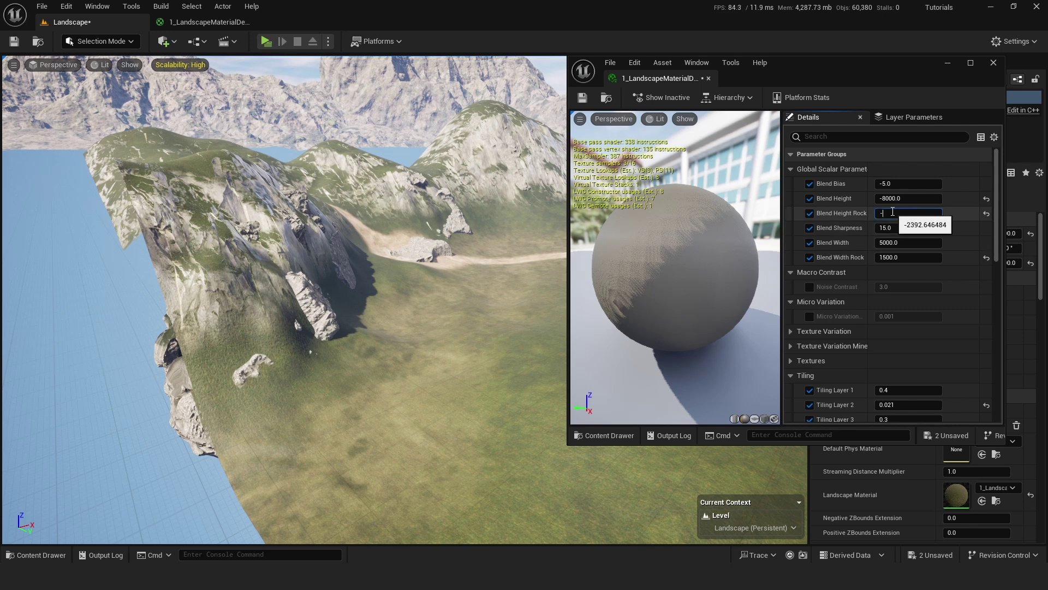
pyautogui.press('Return')
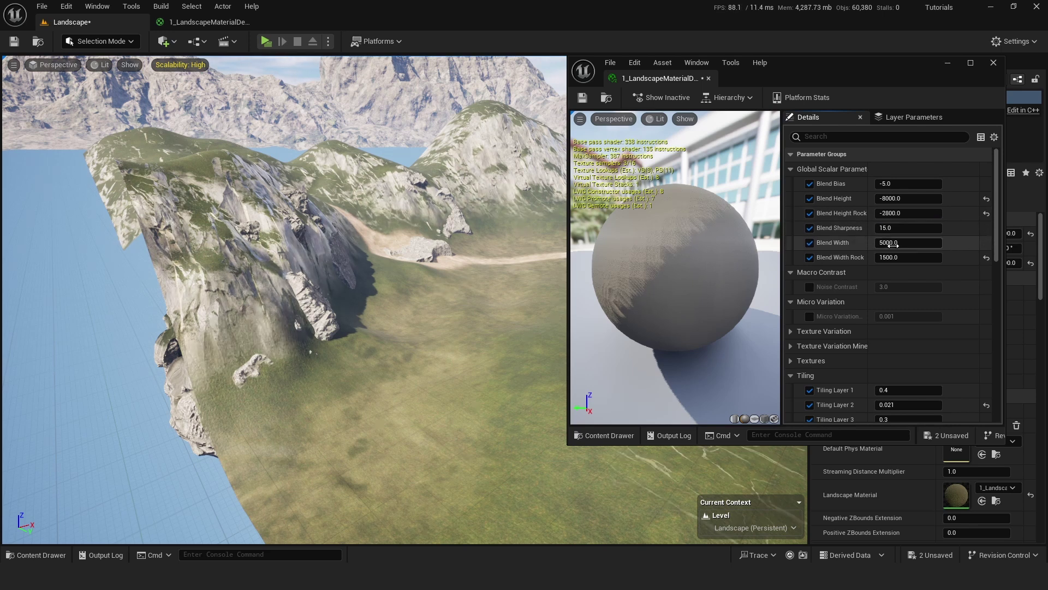
# Try narrowing Blend Width Rock to about 56 on the cliff and set it back to 1500
pyautogui.moveTo(899, 257); pyautogui.dragTo(775, 258)
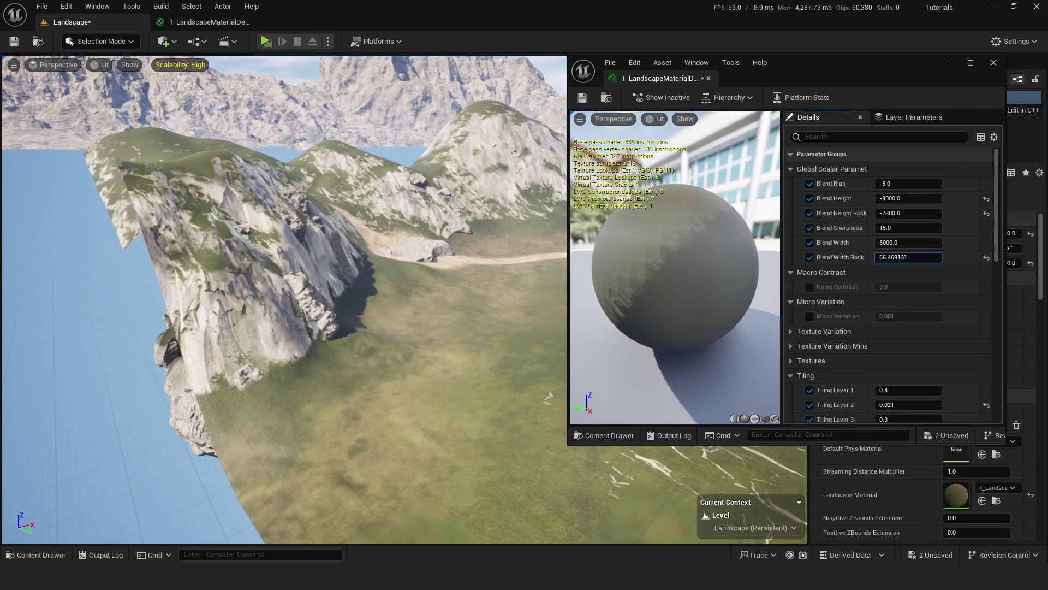
pyautogui.moveTo(866, 258); pyautogui.dragTo(863, 258)
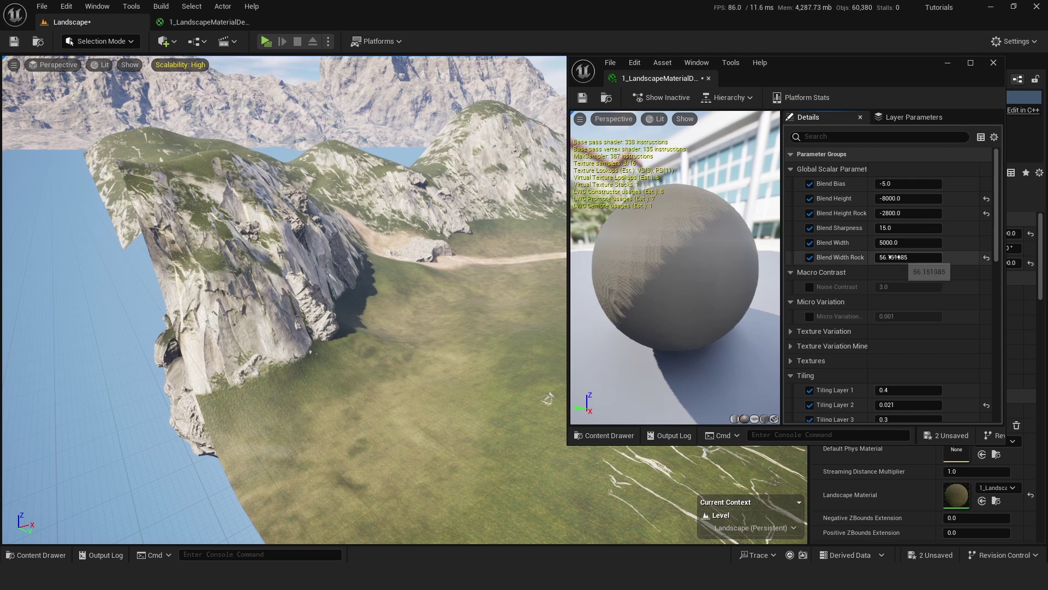
pyautogui.click(986, 258)
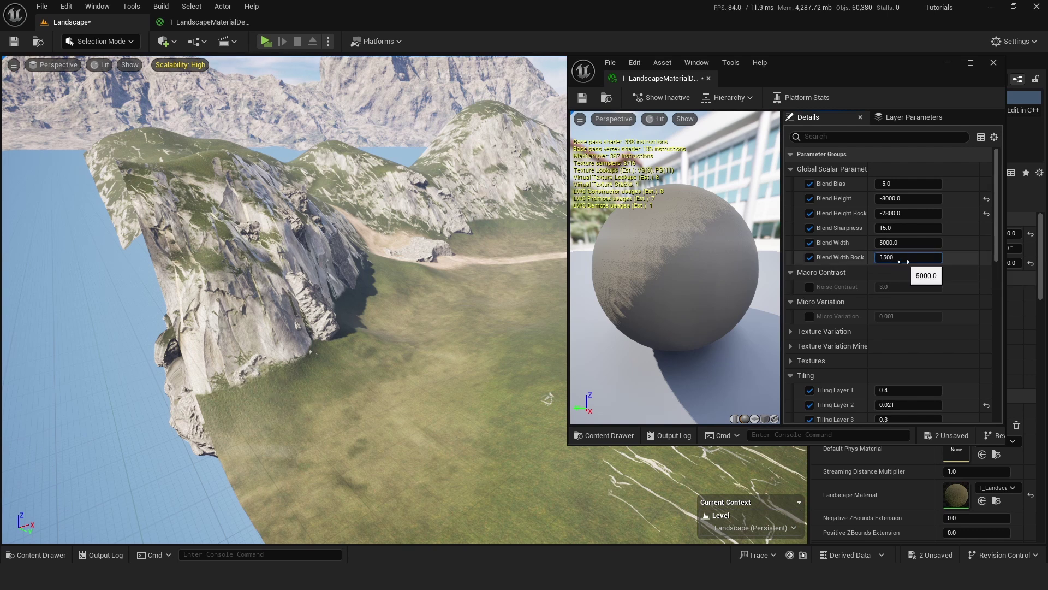
pyautogui.press('Return')
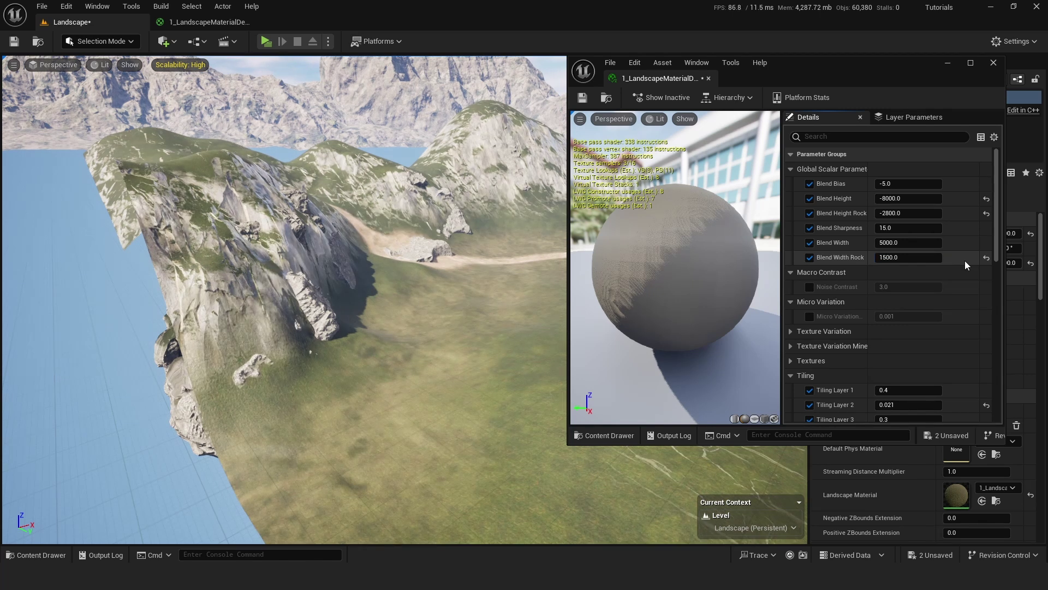
# Save the material instance and dock its editor back into the main window beside the landscape material
pyautogui.click(582, 97)
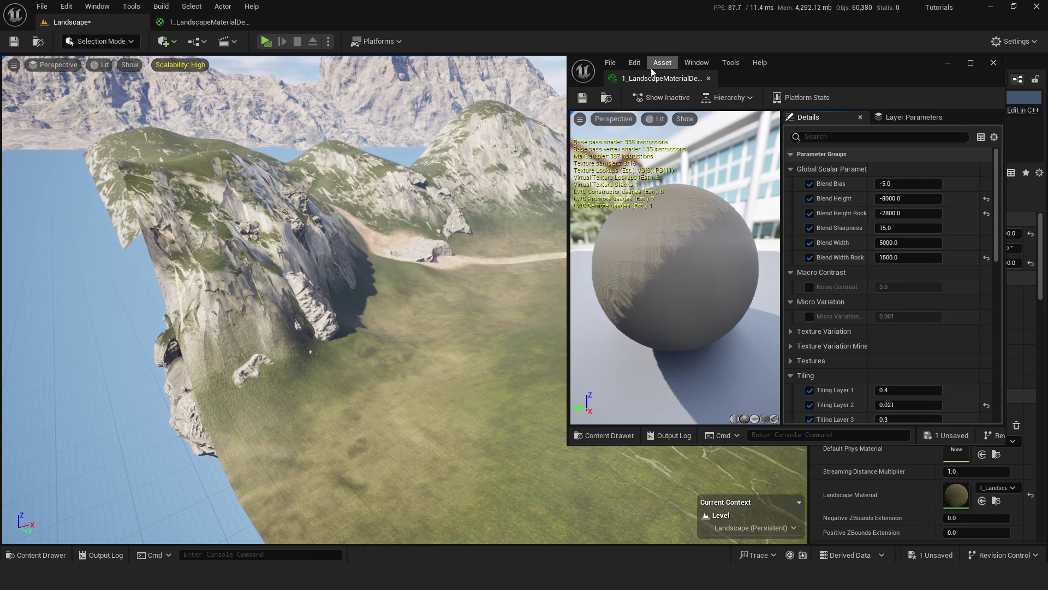
pyautogui.moveTo(652, 78); pyautogui.dragTo(315, 17)
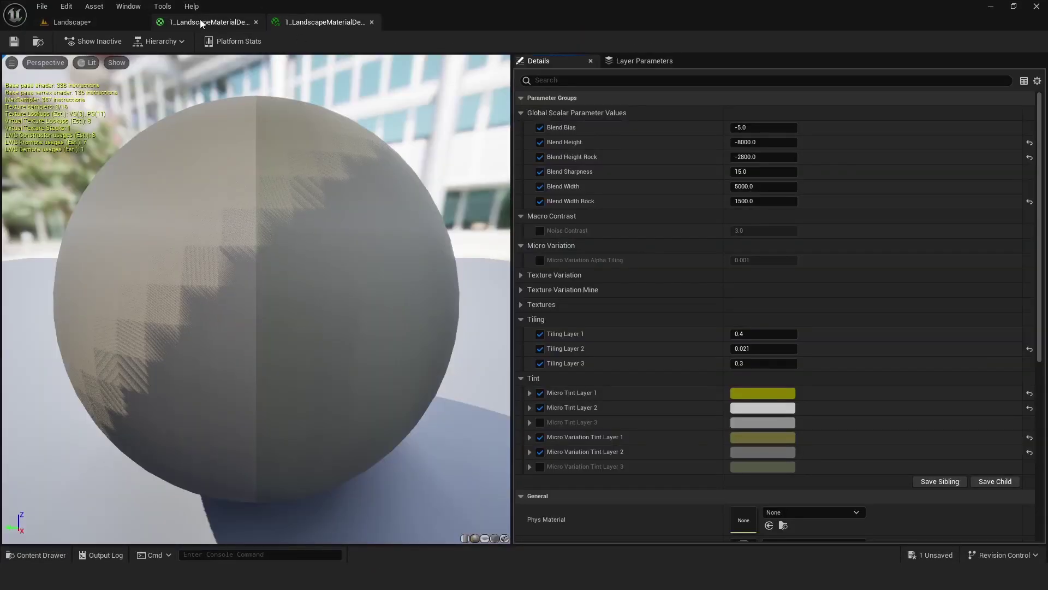
# Save the Landscape level while reviewing the grass, path and rock blending across the terrain
pyautogui.click(72, 22)
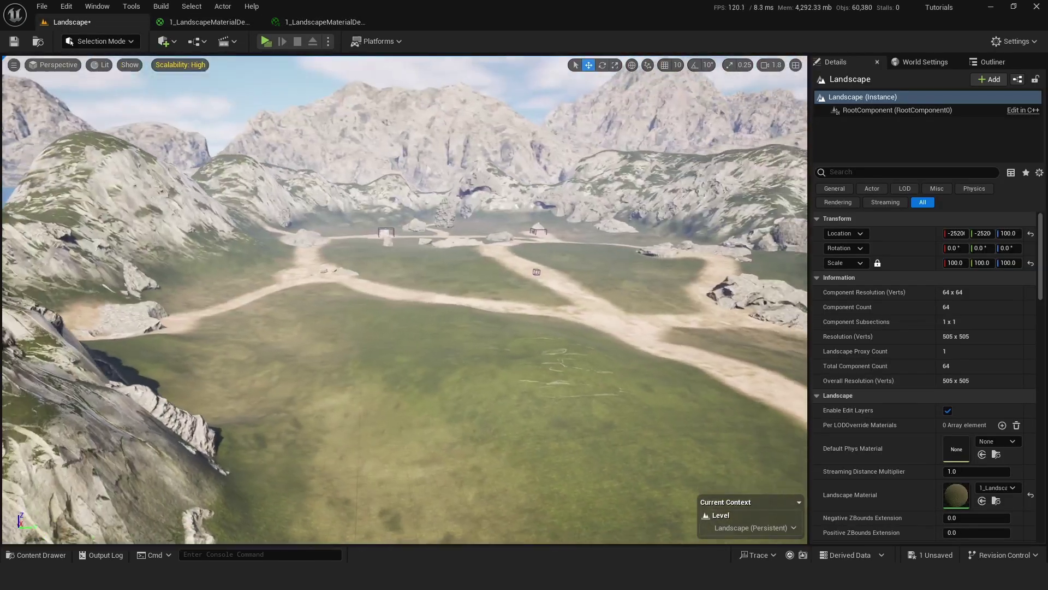
pyautogui.moveTo(590, 269); pyautogui.dragTo(640, 258, button='right')
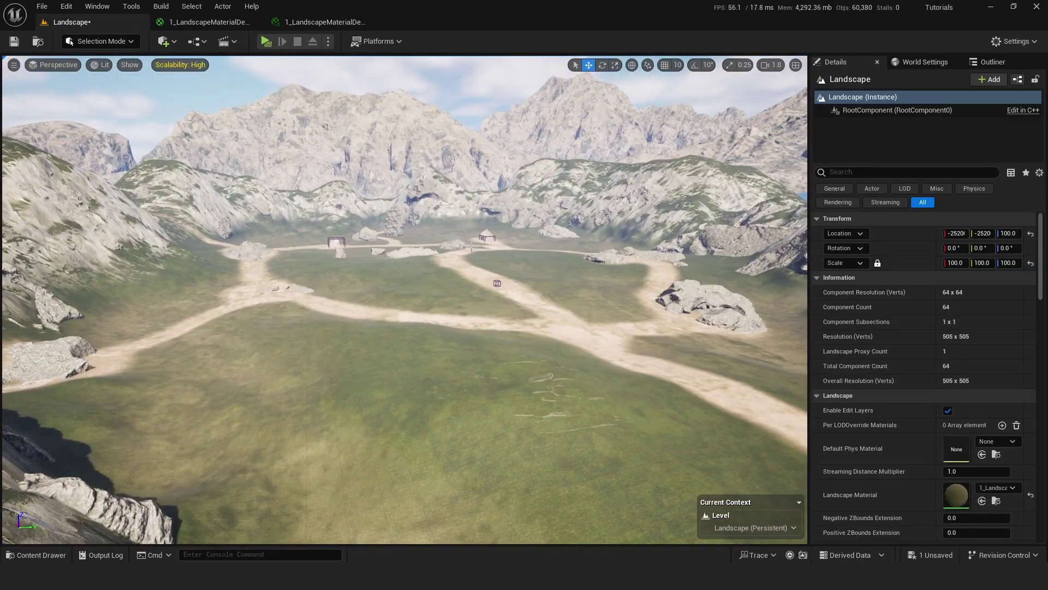
pyautogui.moveTo(472, 246); pyautogui.dragTo(419, 230, button='right')
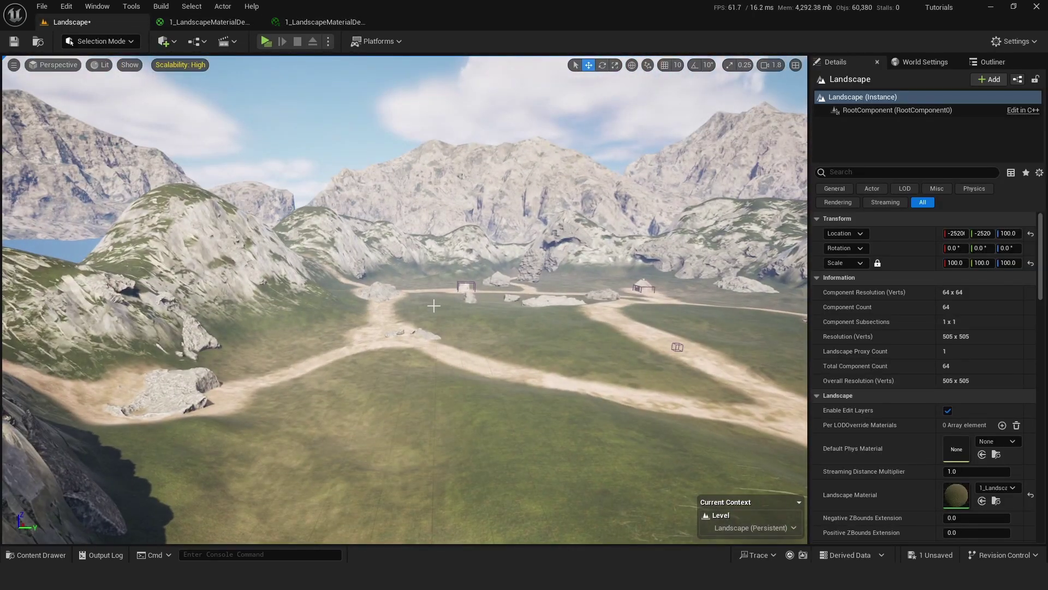
pyautogui.click(42, 7)
pyautogui.click(69, 159)
pyautogui.moveTo(417, 337); pyautogui.dragTo(485, 259, button='right')
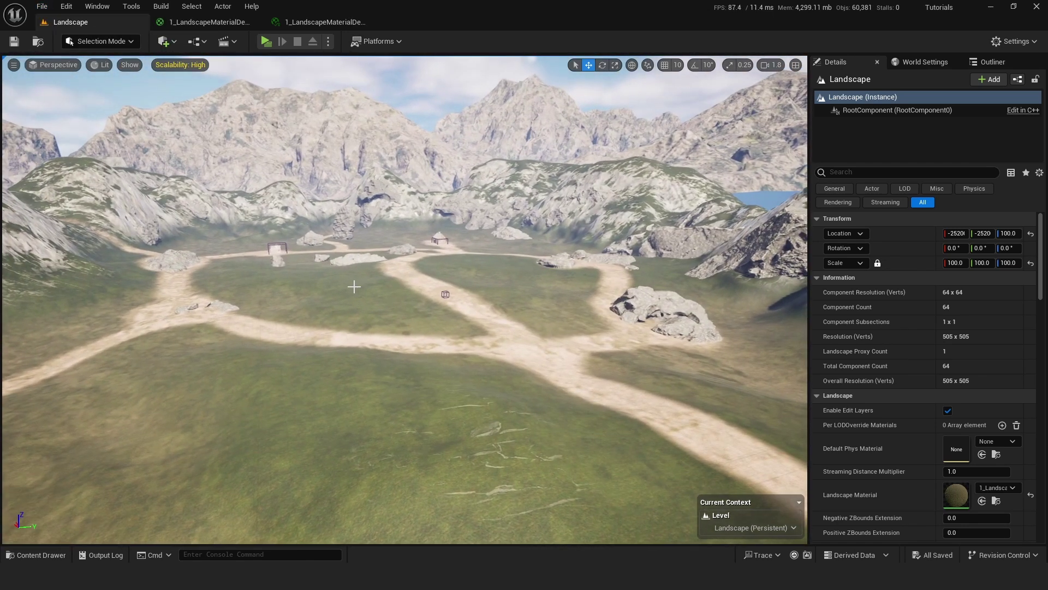